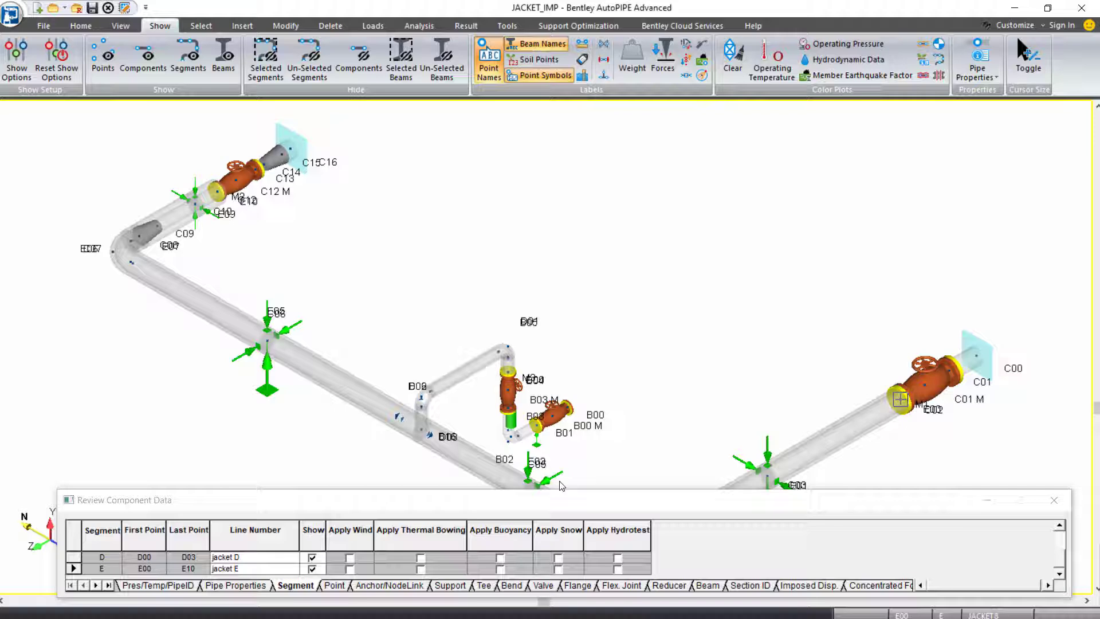
Step: Enlarge the Review Component Data grid and uncheck Show for jacket segments D and E
left_click_drag(560, 488, 557, 407)
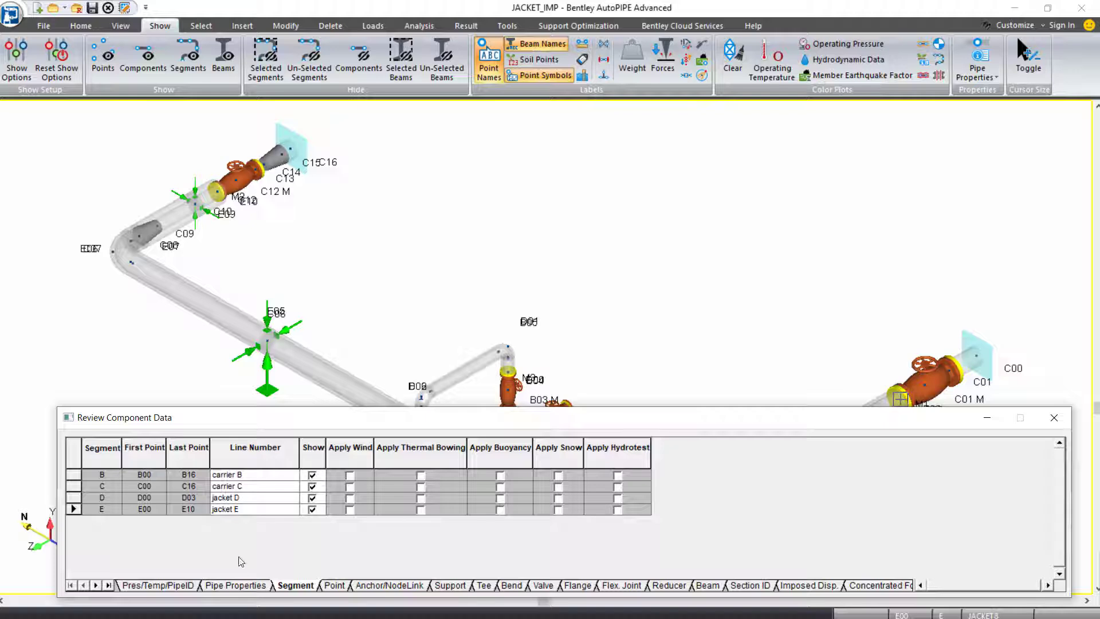
left_click(311, 508)
left_click(312, 497)
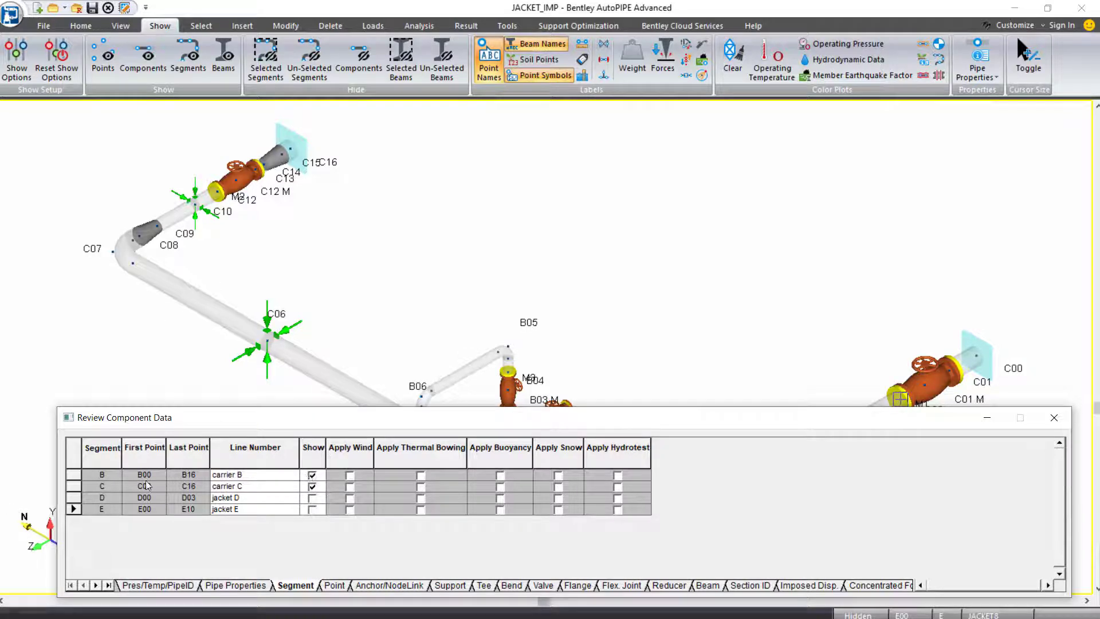
Step: Select carrier segment rows B and C, then shrink the grid to reveal the model
left_click(73, 475)
left_click(74, 486, "shift")
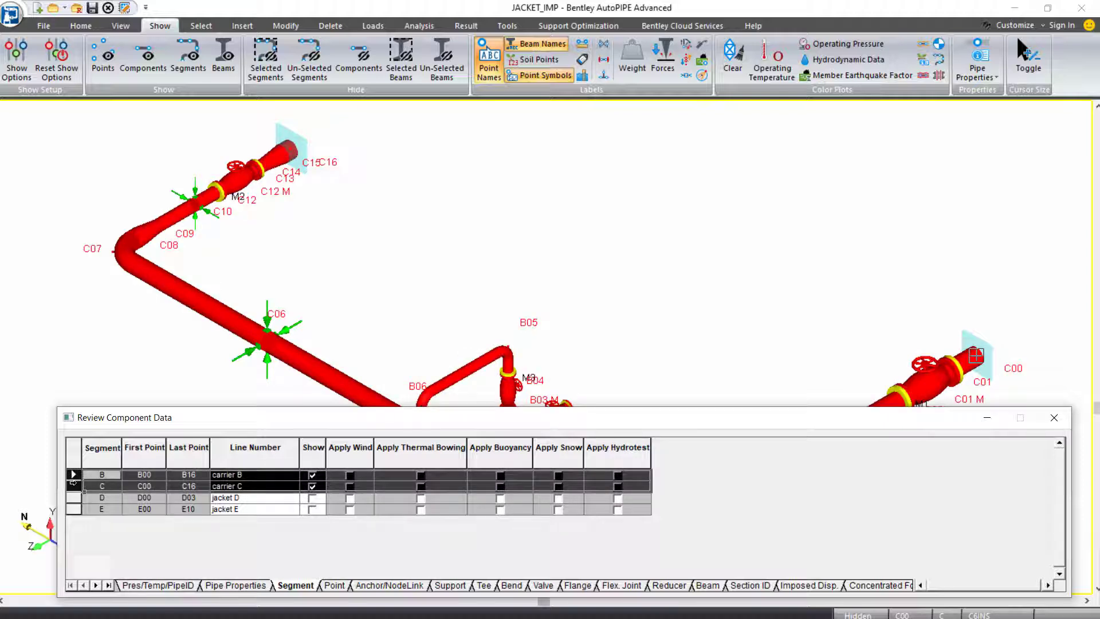
left_click_drag(186, 410, 186, 465)
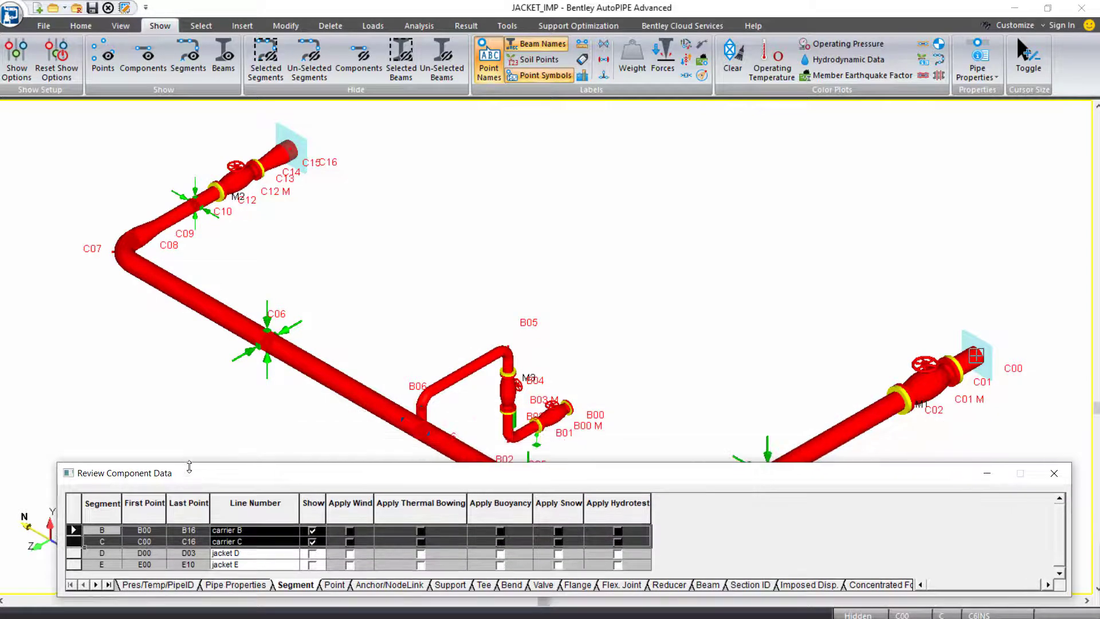
left_click(285, 26)
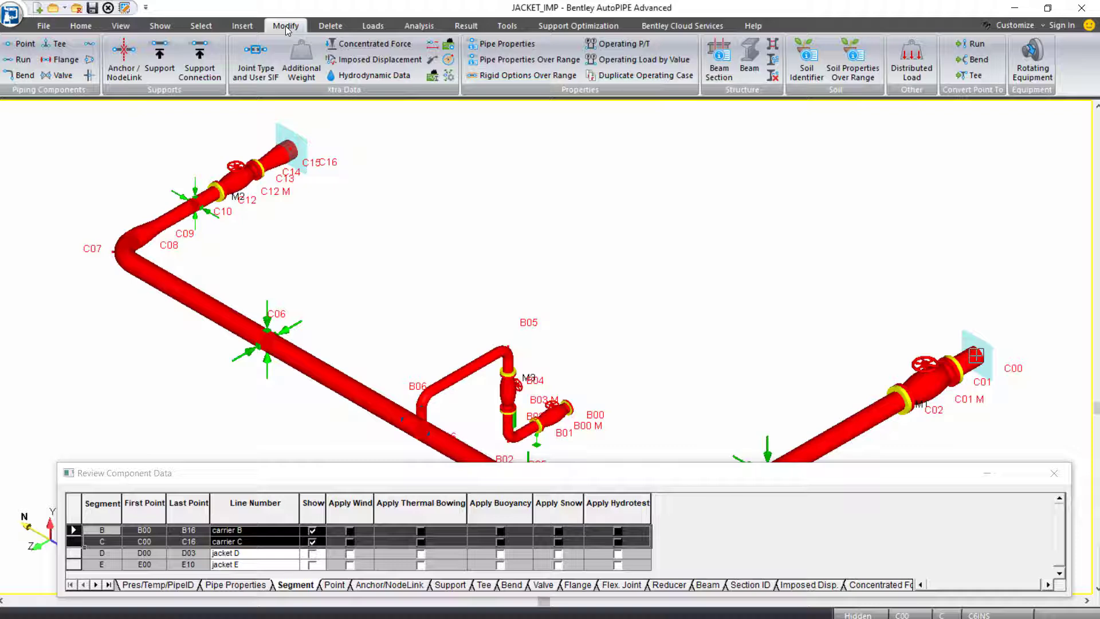
Step: Set the case 1 operating temperature of segments B and C to -58 and accept the N729-2 note
left_click(626, 45)
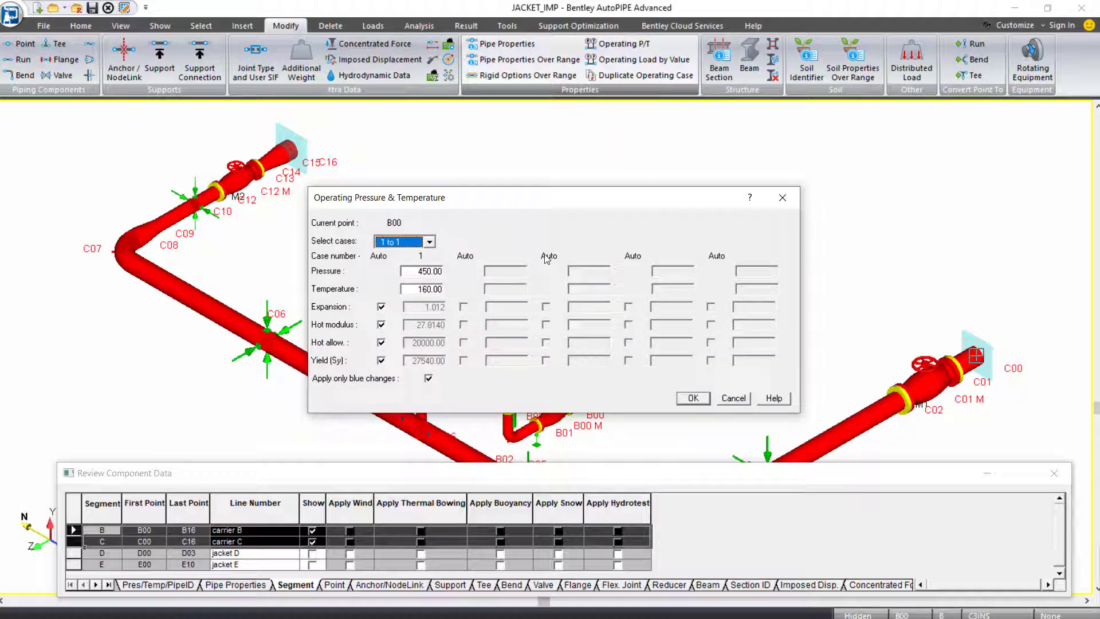
key("Tab")
key("Tab")
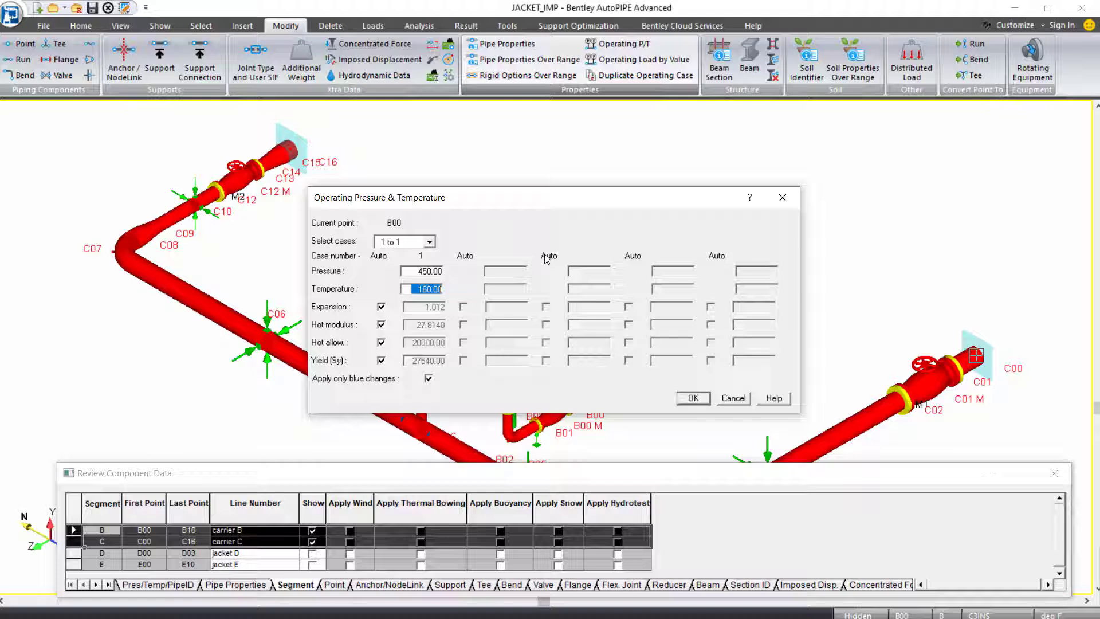
type("-58")
left_click(694, 399)
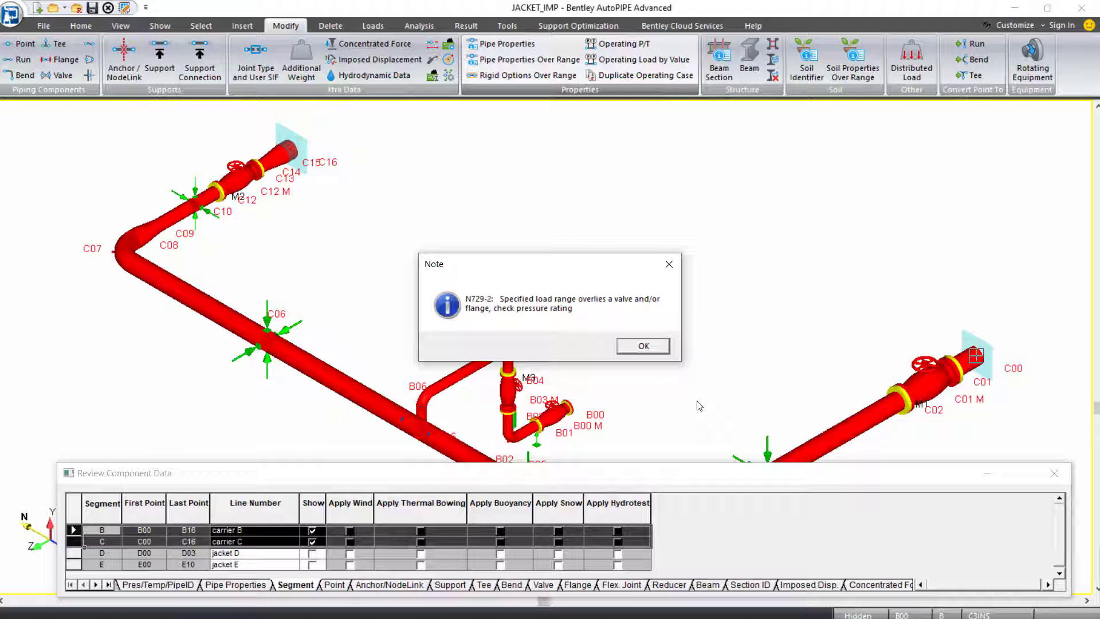
left_click(657, 347)
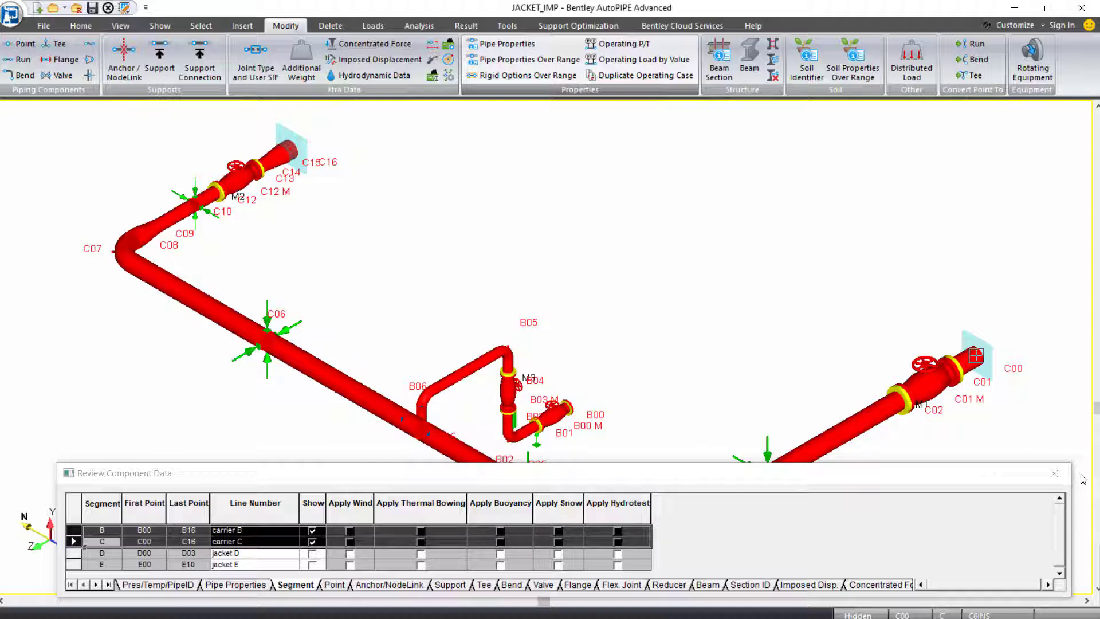
Step: Clear the current selection and close the Review Component Data grid
left_click(201, 26)
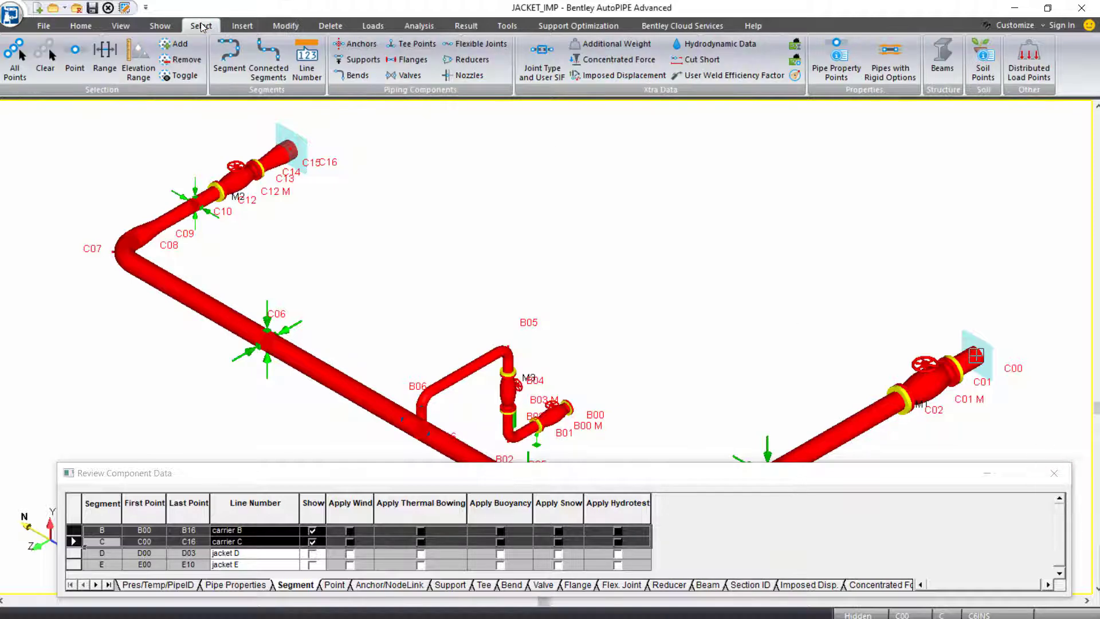
left_click(46, 63)
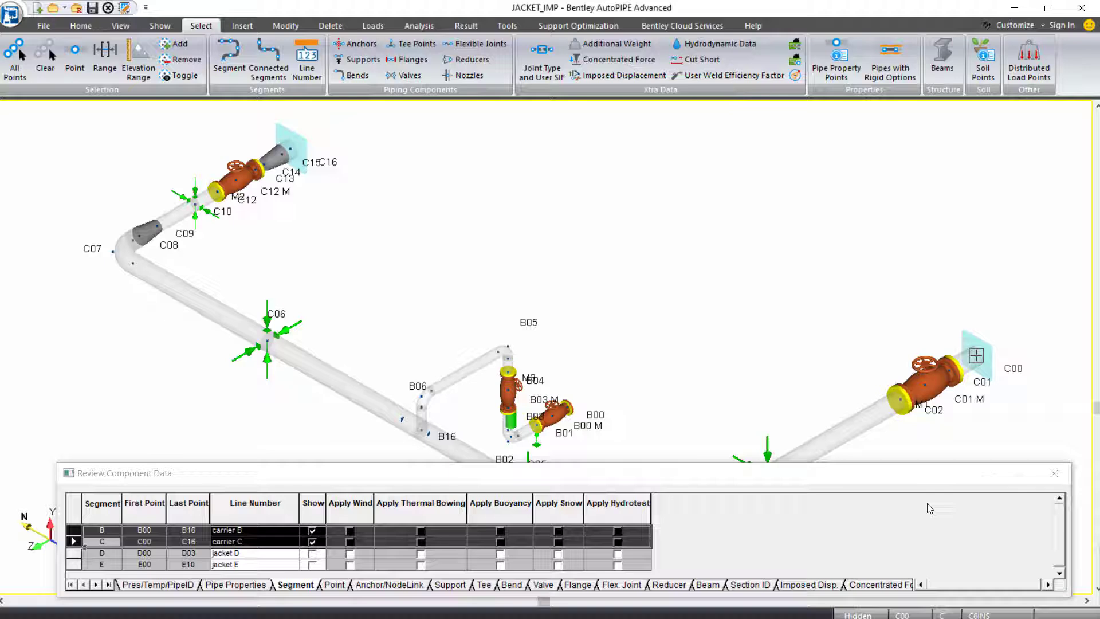
left_click(1046, 472)
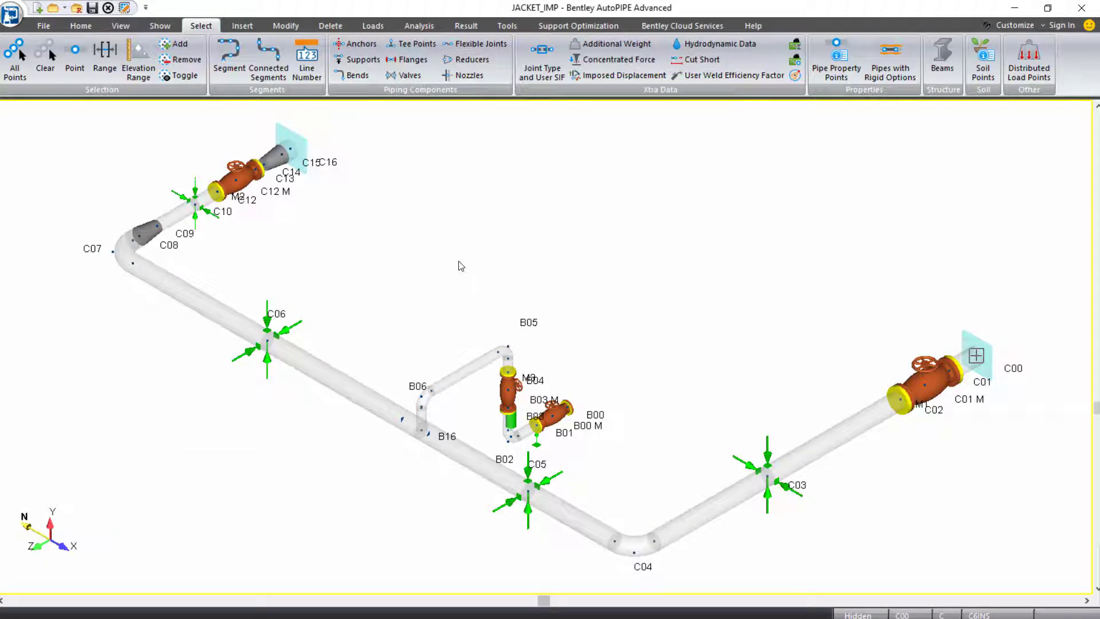
left_click(172, 25)
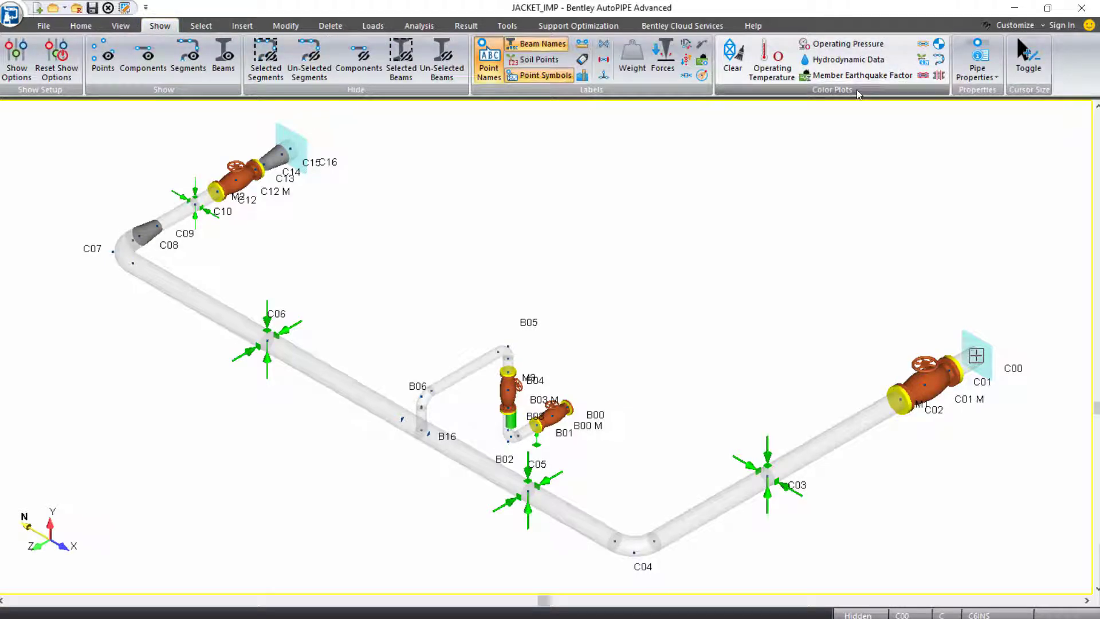
Step: Show an operating temperature colour plot for (All) cases across all segments, contrasting -58 and 160 °F
left_click(777, 75)
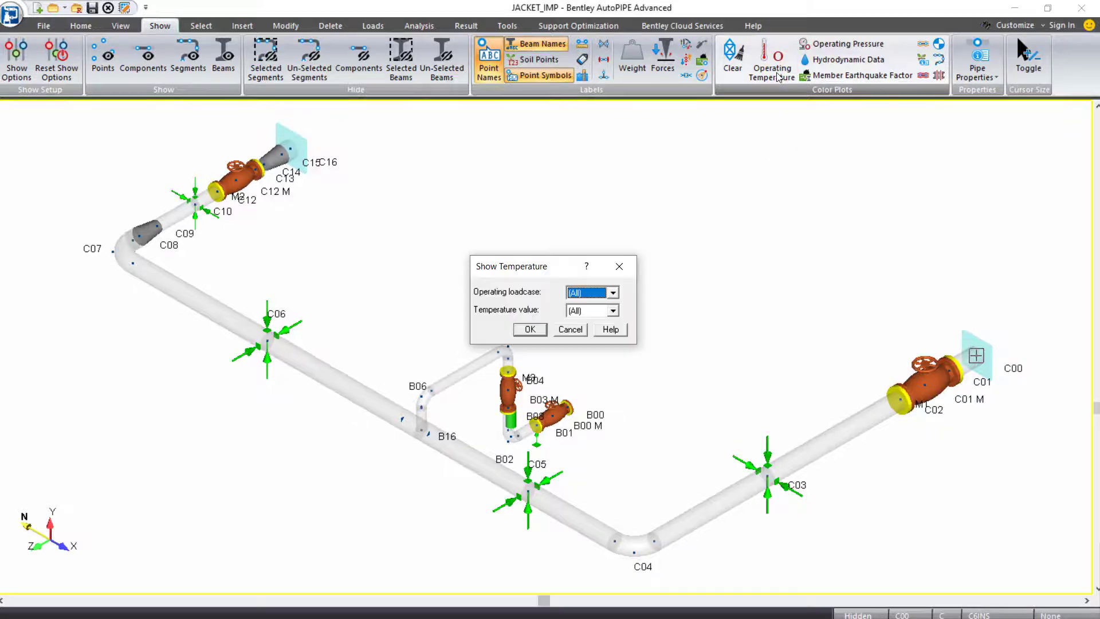
left_click(528, 329)
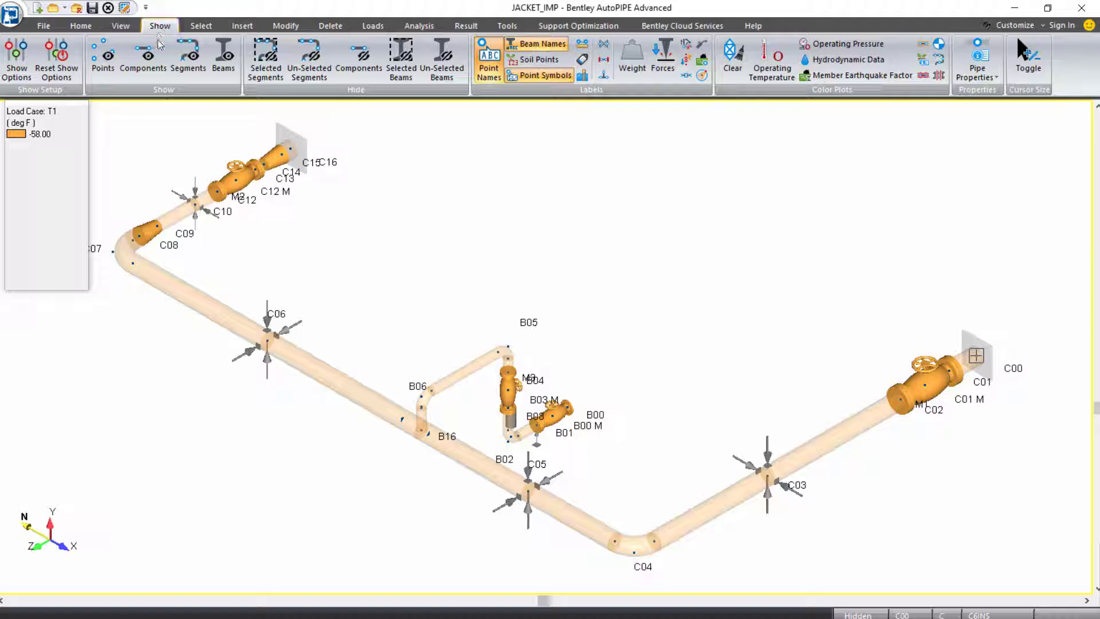
left_click(190, 72)
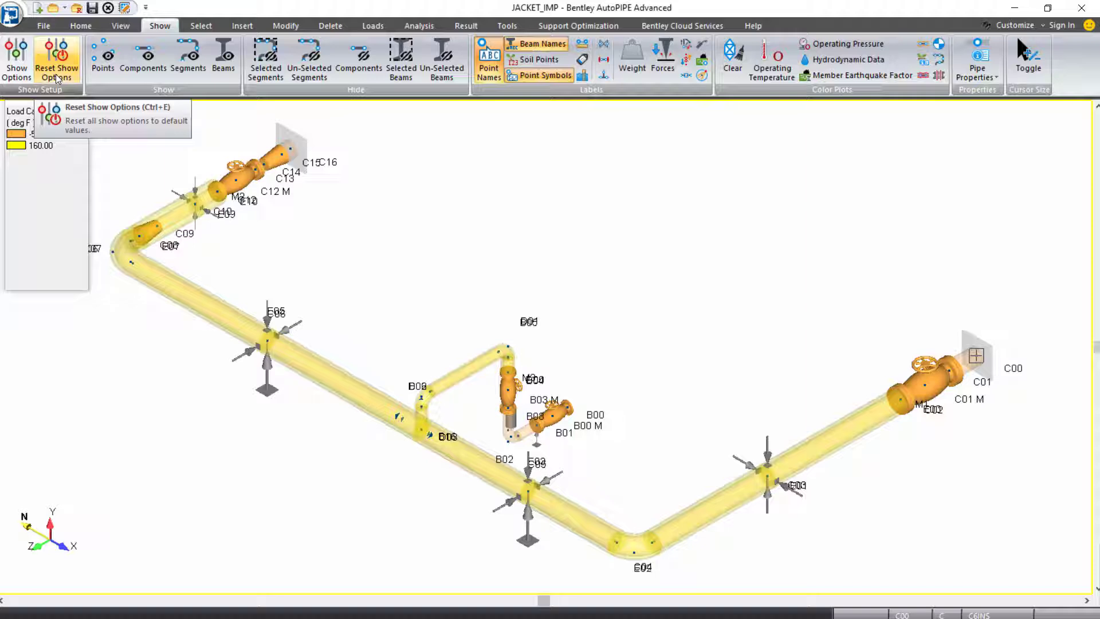
Step: Clear the operating temperature colour plot from the model
left_click(730, 64)
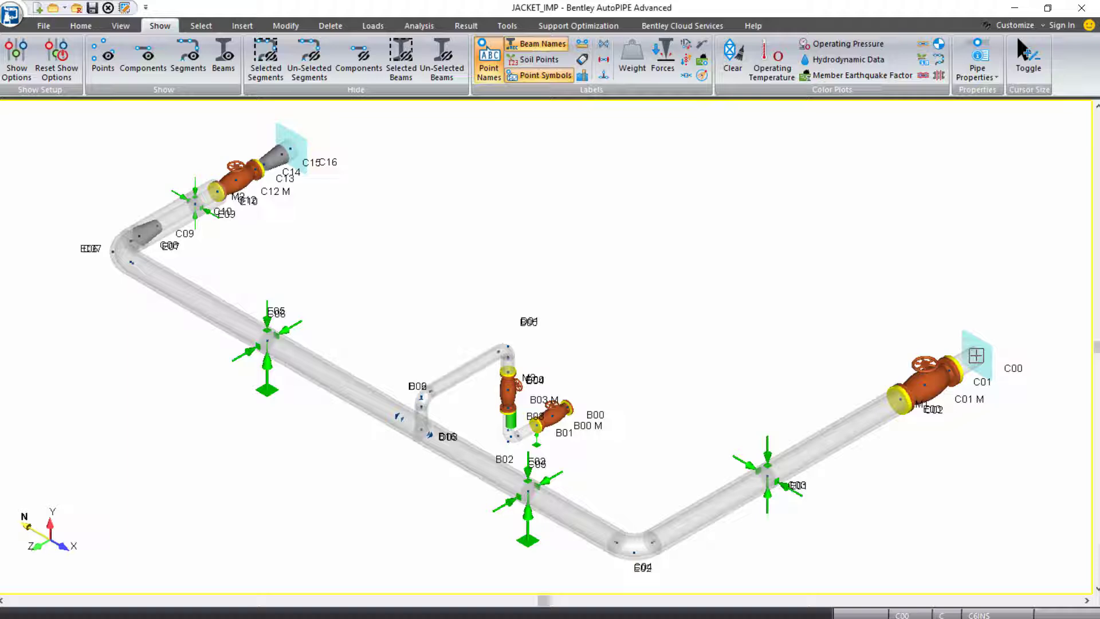
Step: Hide jacket segments D and E in the component grid, then select point C02 on the carrier
left_click(124, 8)
left_click(312, 552)
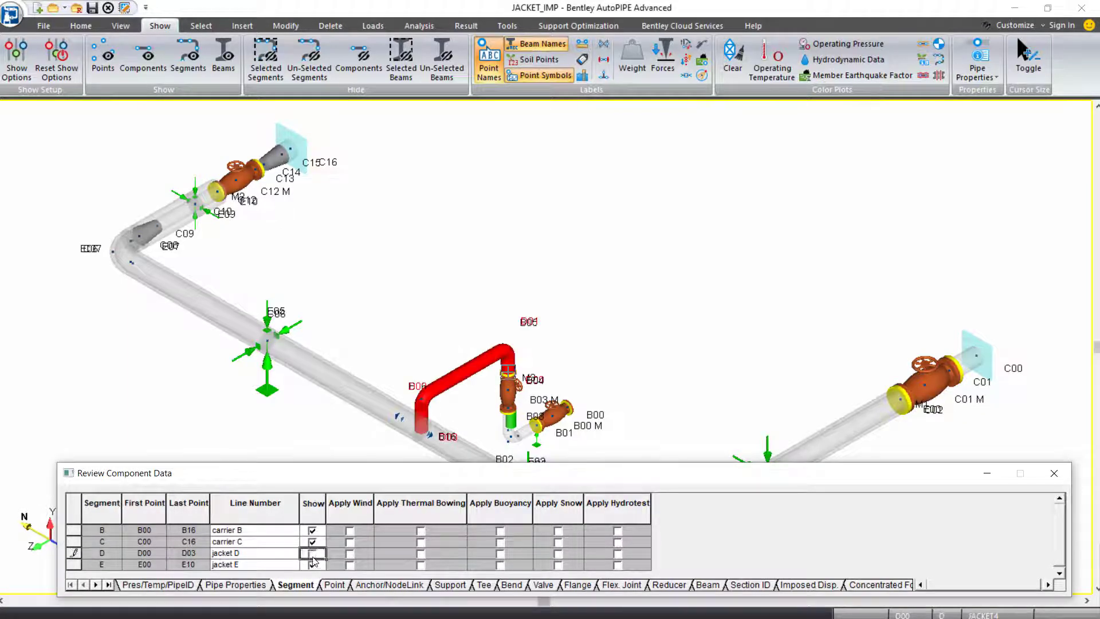
left_click(312, 564)
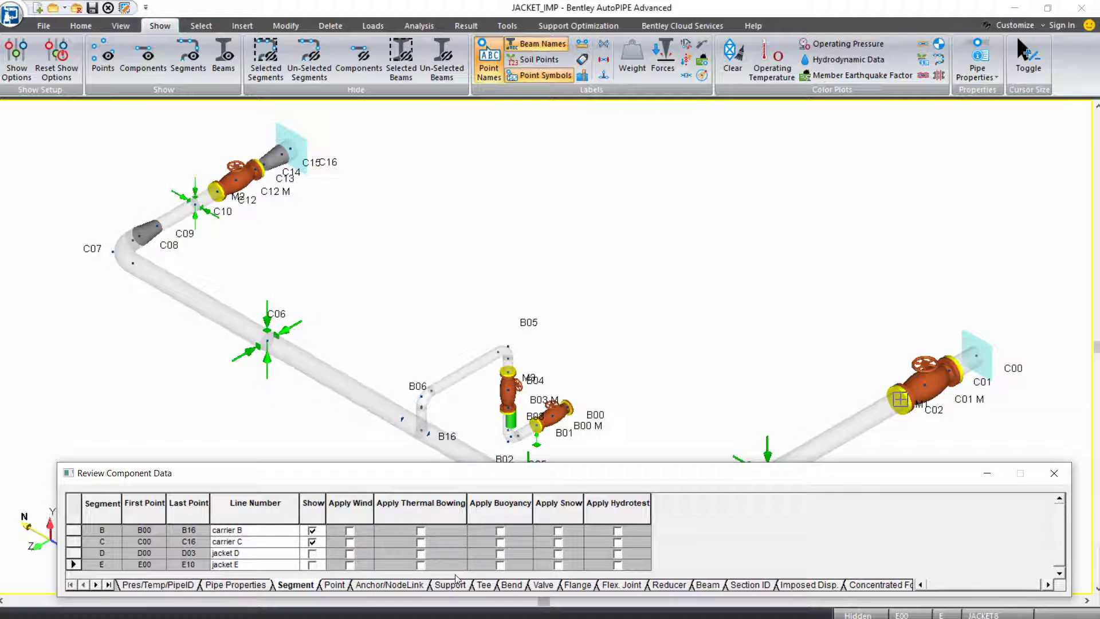
left_click(1053, 473)
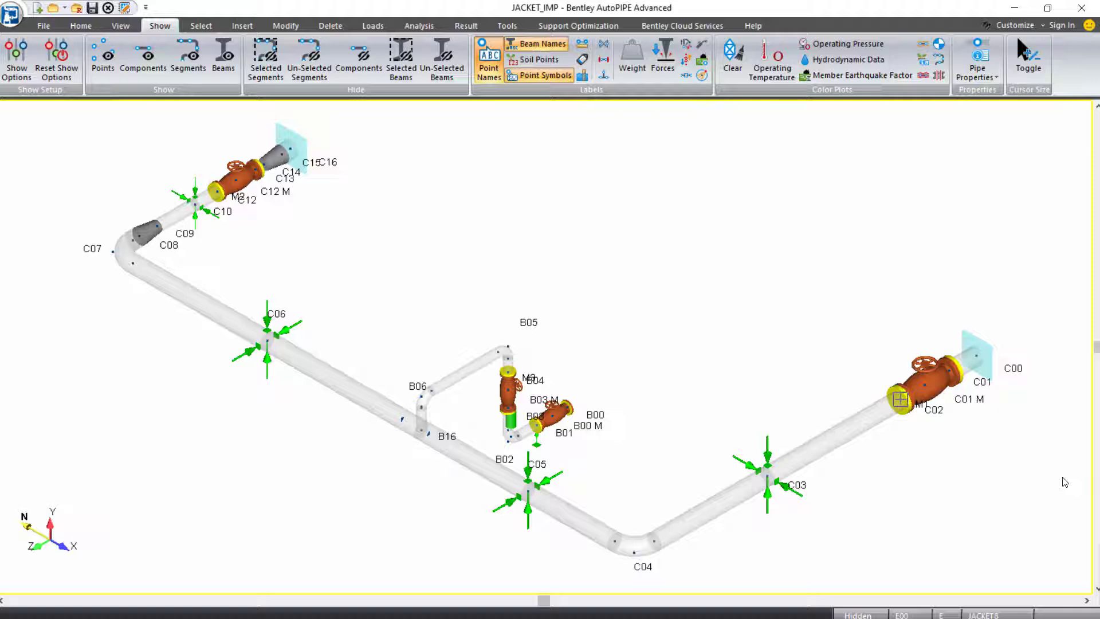
left_click(904, 400)
Step: Insert a run point C17 with length 0.01 after C02
left_click(242, 26)
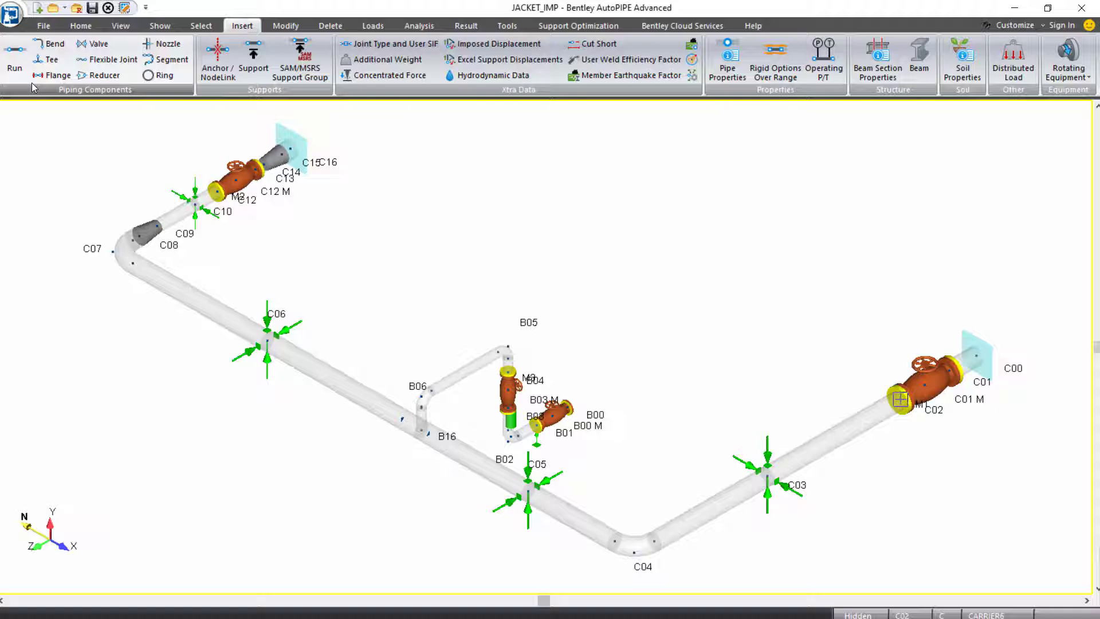
left_click(16, 63)
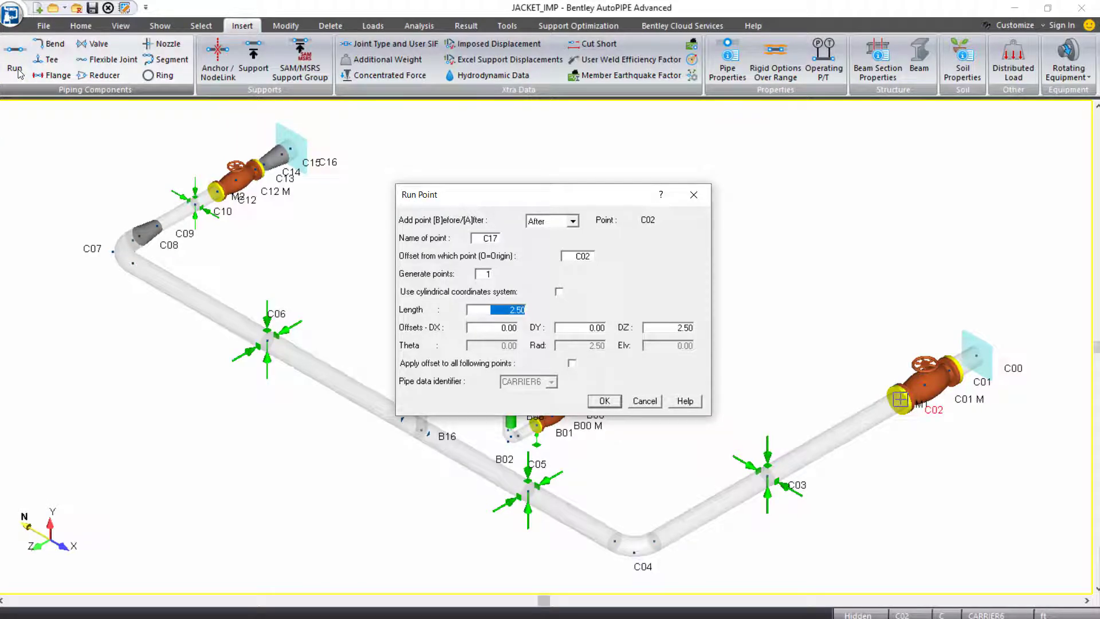
type("0.01")
key("Tab")
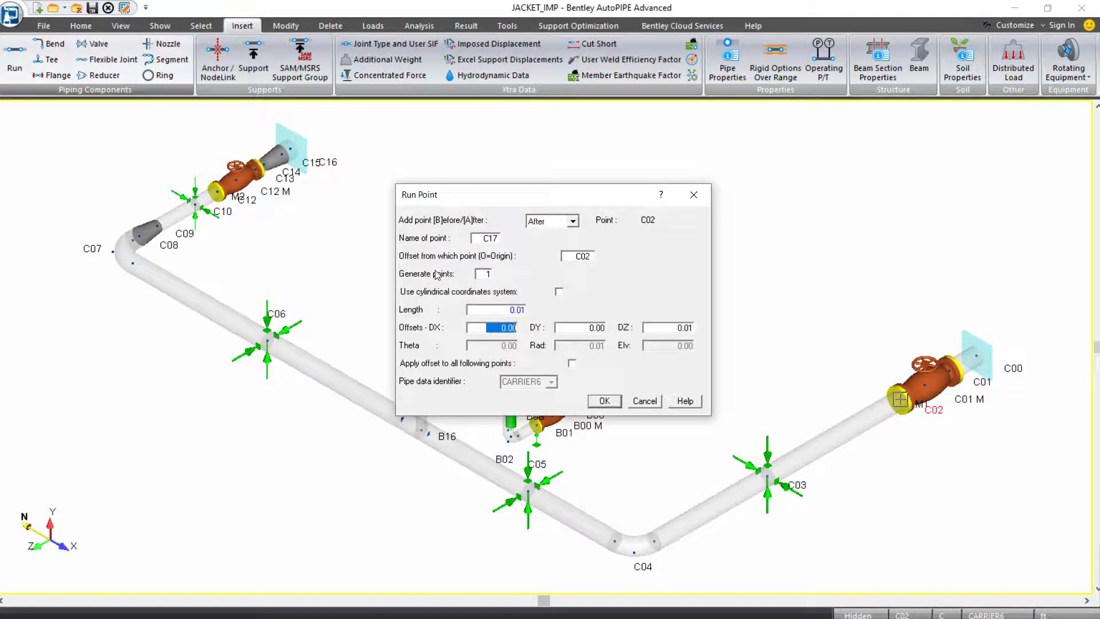
left_click(595, 401)
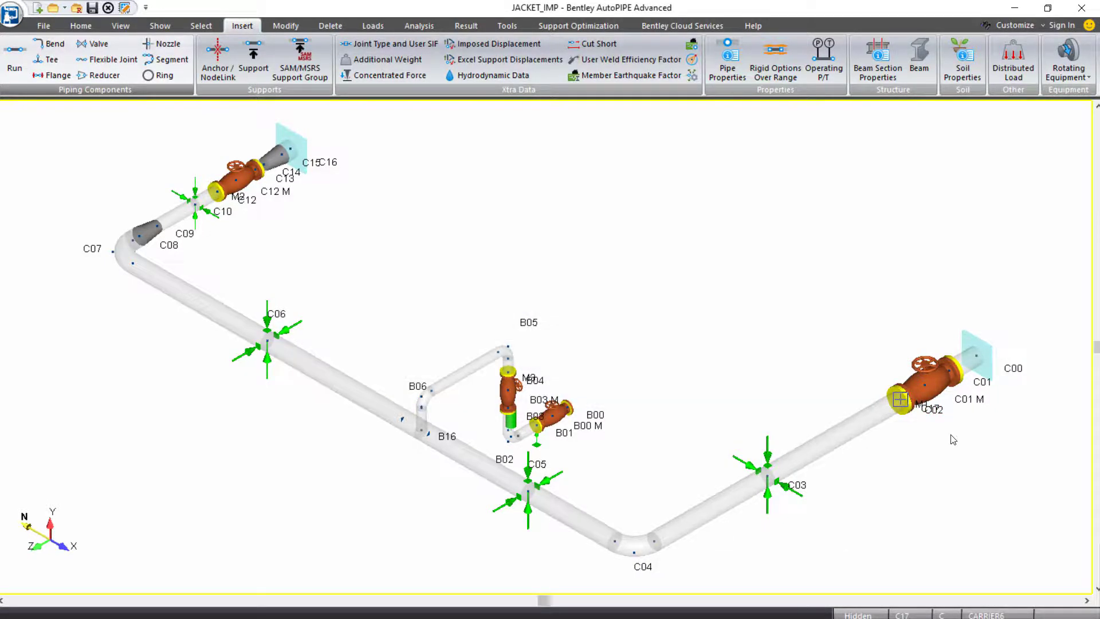
scroll(945, 424, "up", 6)
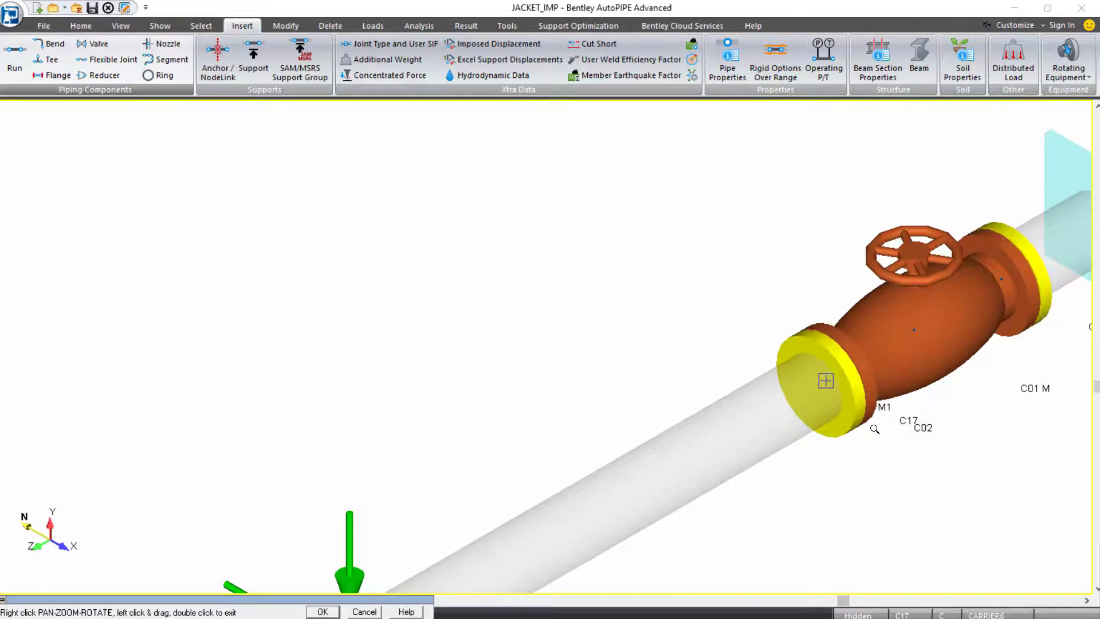
Step: Split carrier segment C at C17 so the downstream run becomes segment F (F01–F14)
scroll(873, 428, "down", 8)
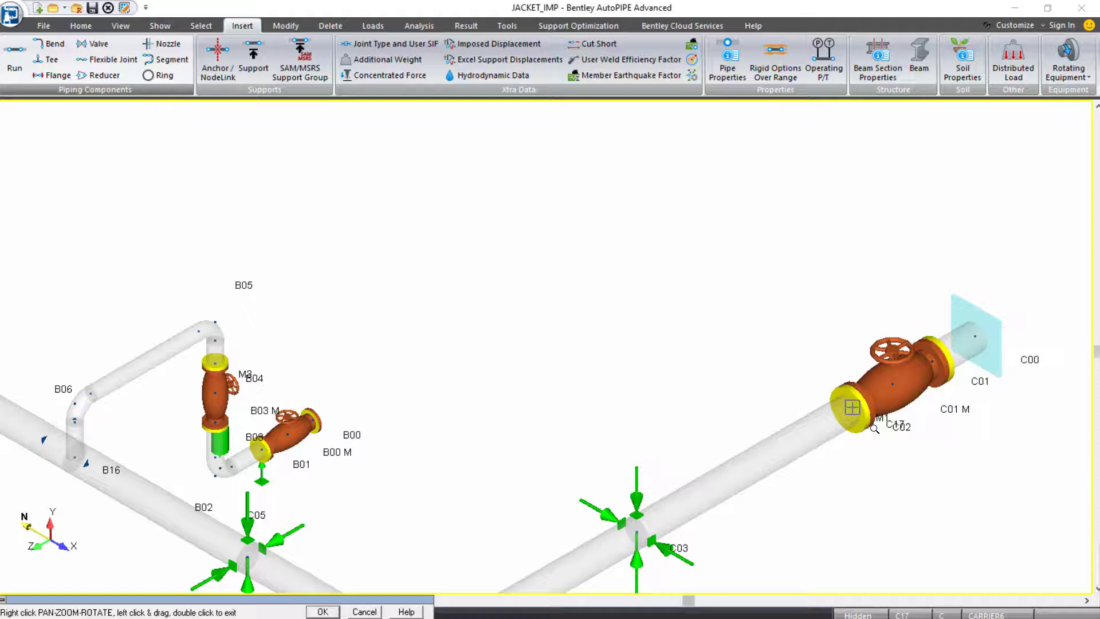
scroll(874, 428, "up", 2)
double_click(876, 433)
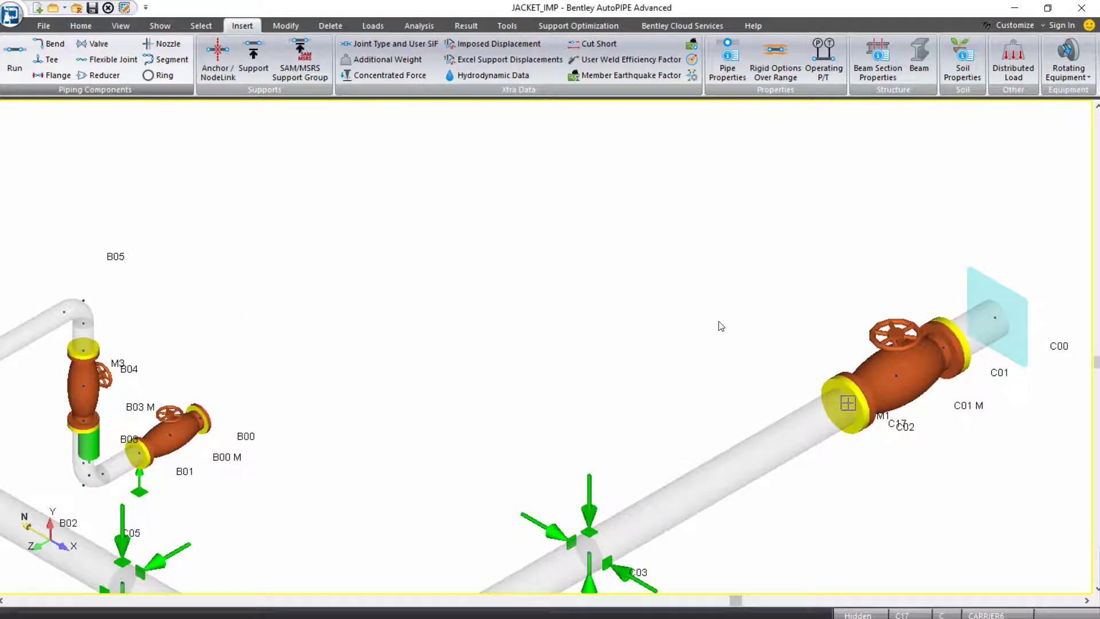
left_click(80, 26)
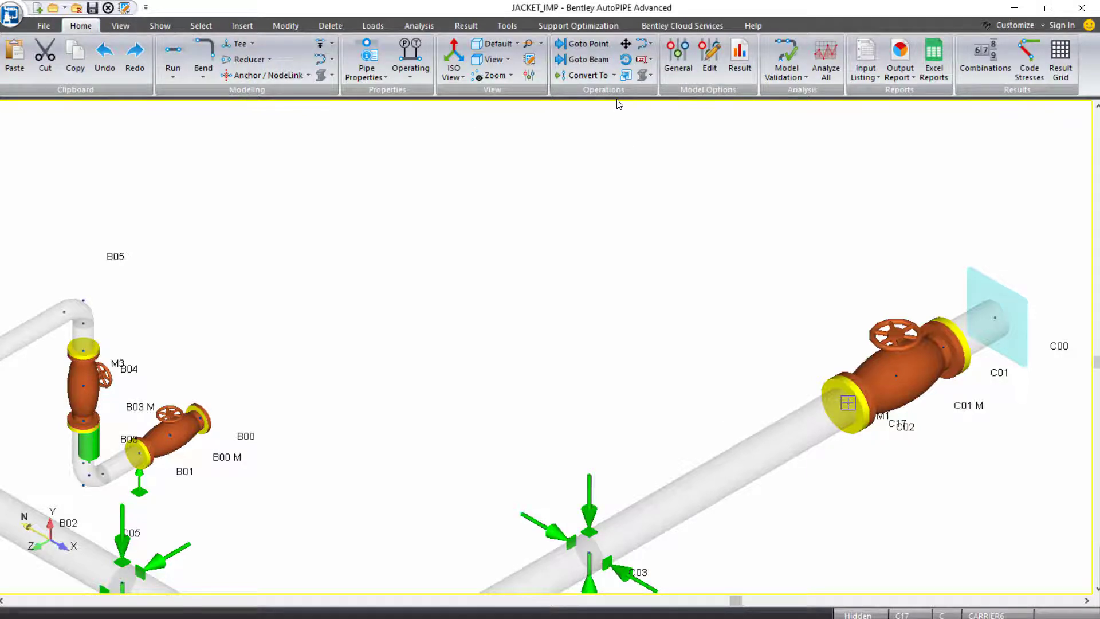
left_click(645, 46)
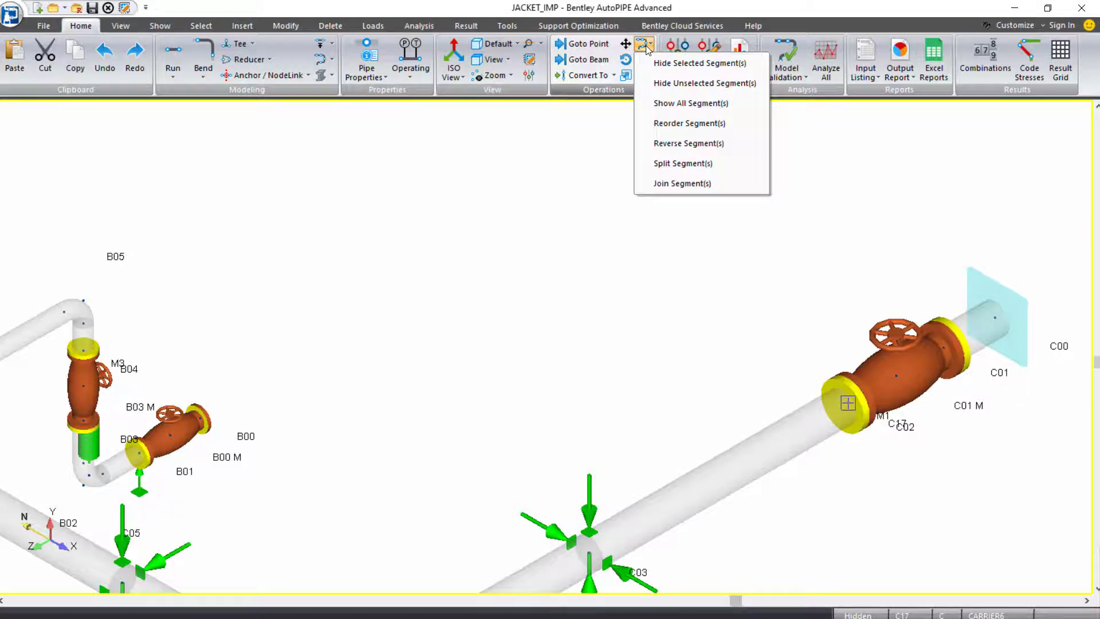
left_click(661, 164)
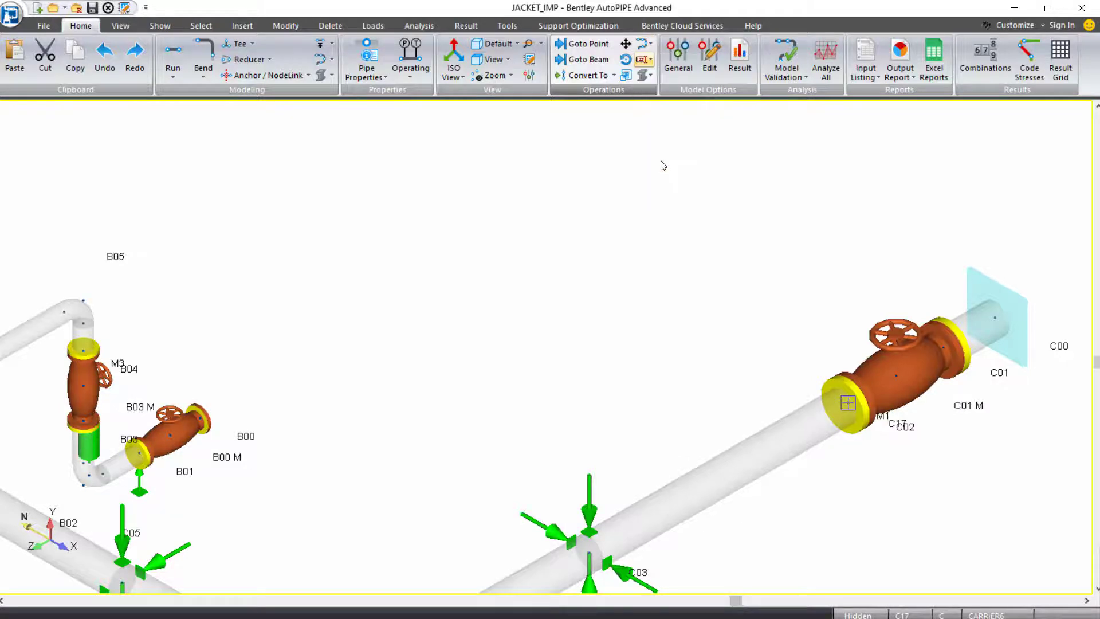
scroll(687, 312, "down", 3)
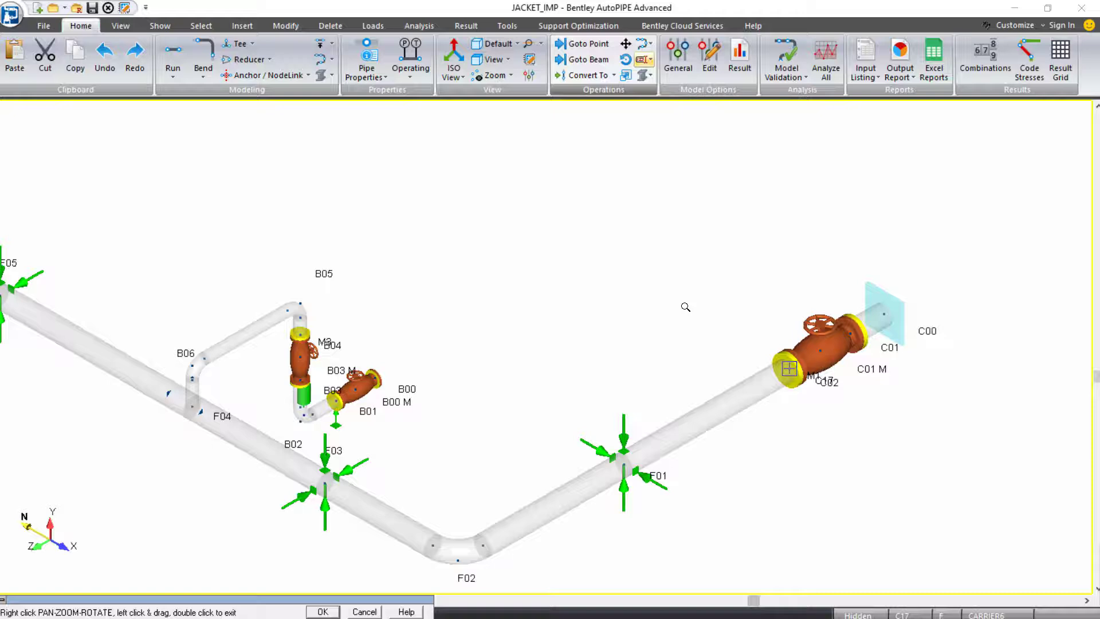
scroll(685, 307, "down", 2)
right_click(393, 241)
left_click_drag(393, 241, 526, 268)
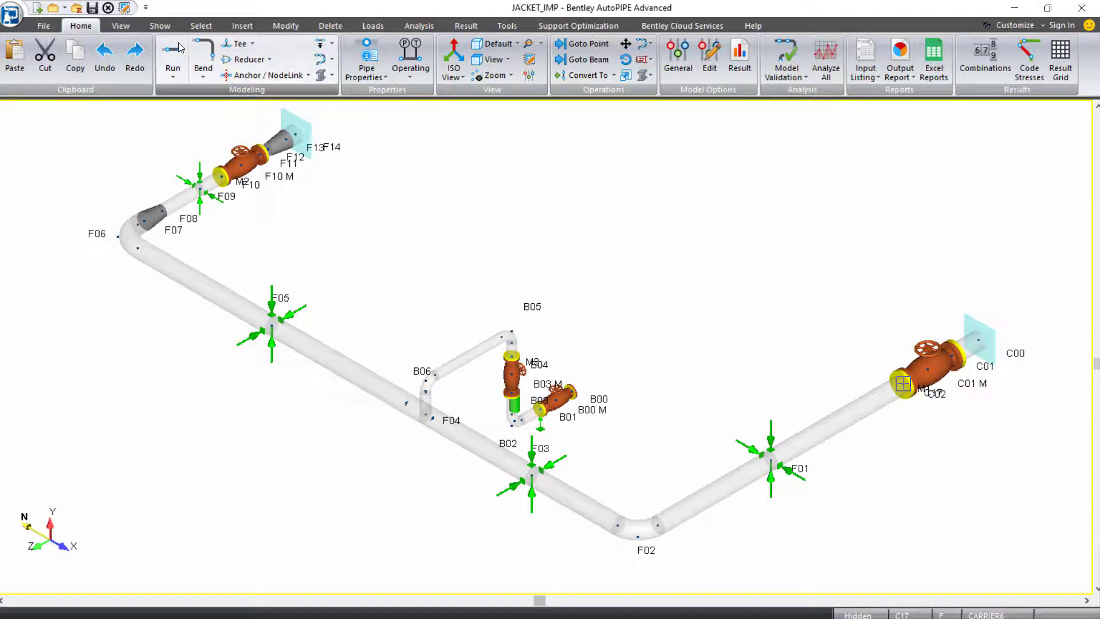
Step: Colour the model by segment ID to distinguish B, C and F, marking the C01 valve temporarily
left_click(160, 26)
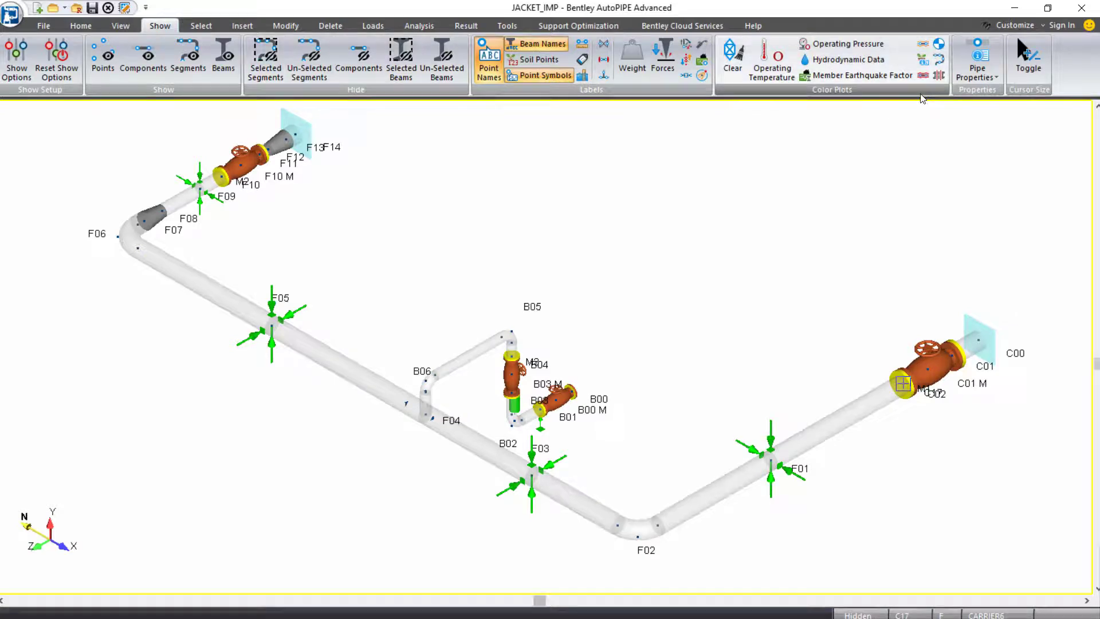
left_click(937, 62)
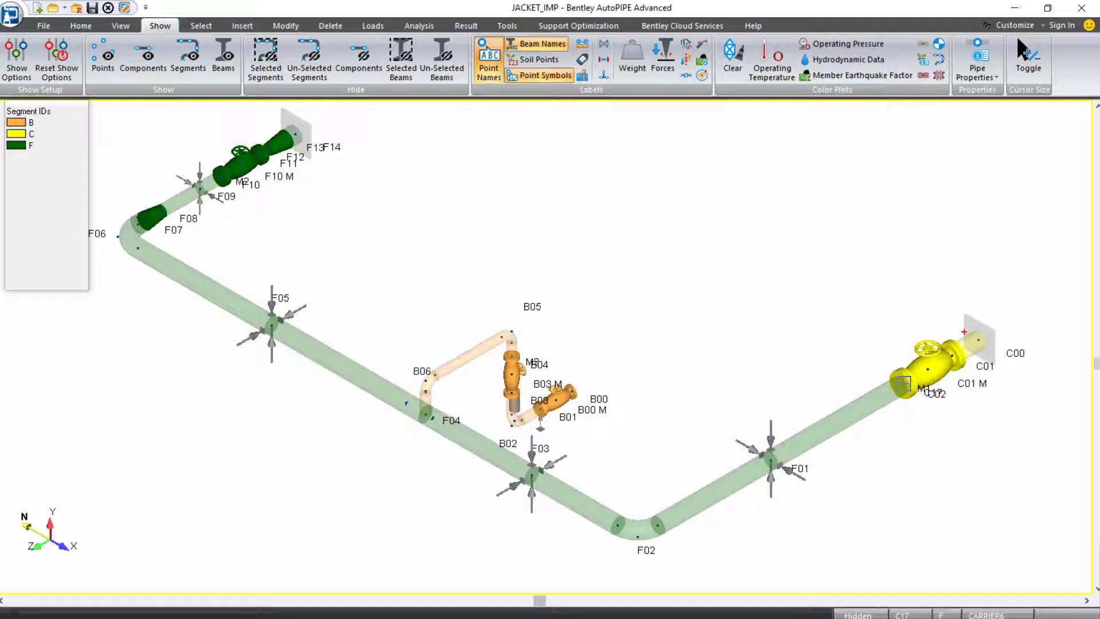
mouse_move(987, 332)
left_mouse_down()
mouse_move(958, 322)
mouse_move(919, 369)
mouse_move(999, 309)
mouse_move(975, 303)
left_mouse_up()
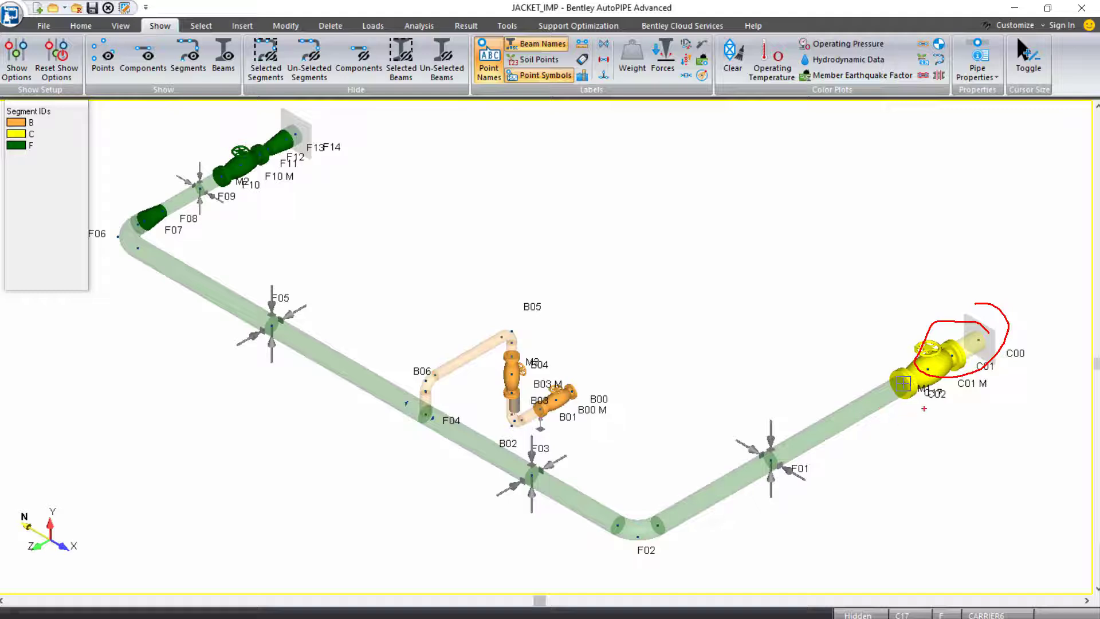
mouse_move(923, 409)
left_mouse_down()
mouse_move(881, 437)
mouse_move(879, 422)
mouse_move(899, 456)
mouse_move(948, 459)
left_mouse_up()
key("Escape")
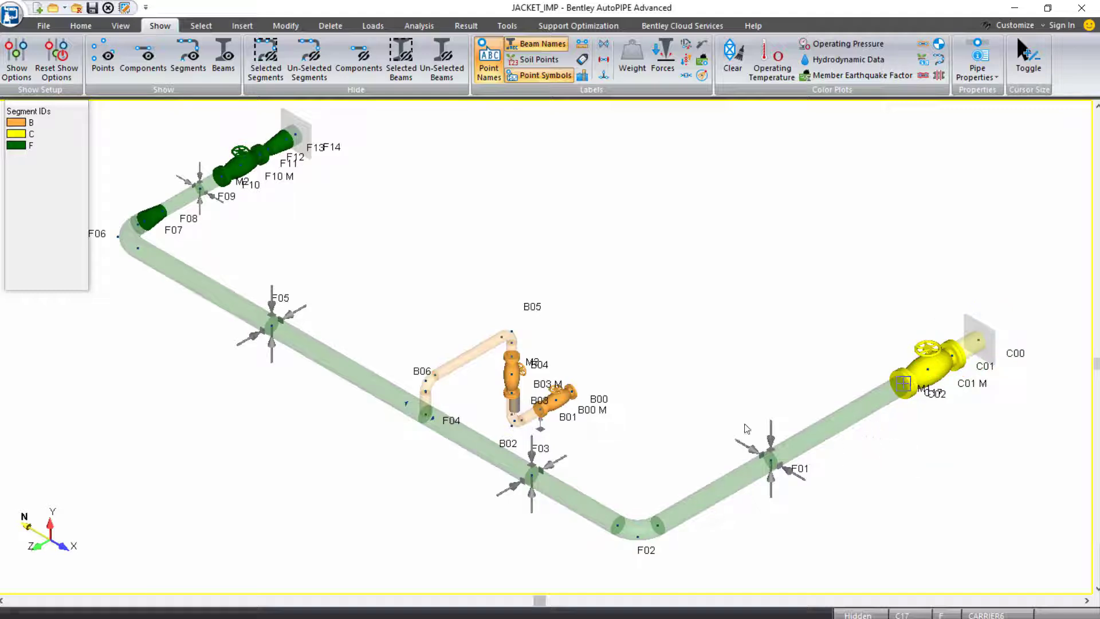
scroll(205, 145, "up", 5)
Step: Pick the point near F10 at the valve end of segment F
double_click(202, 145)
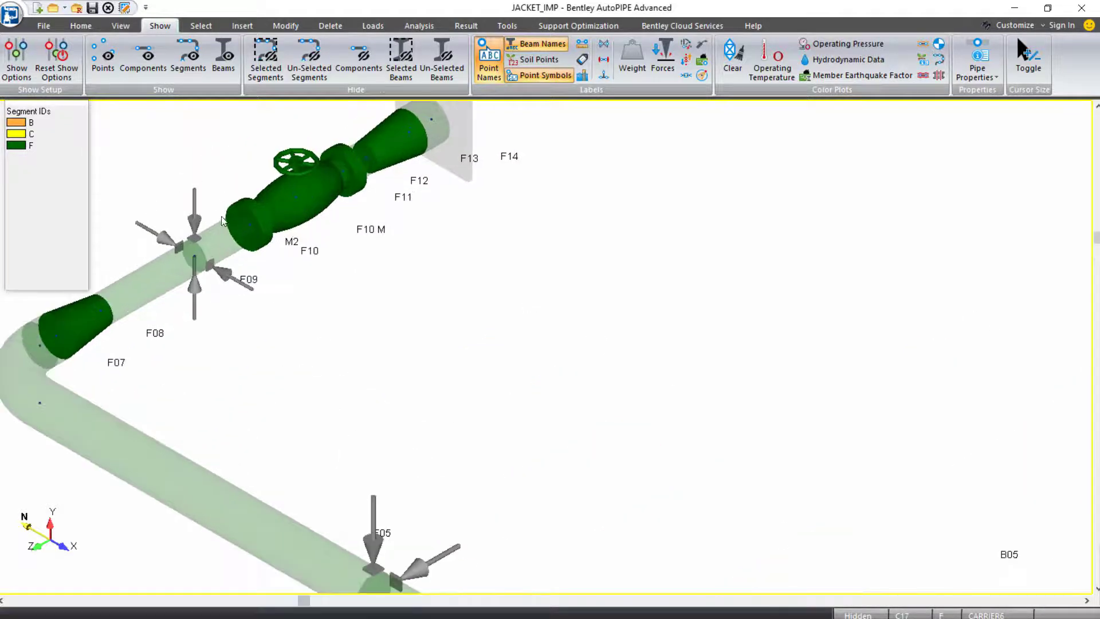
left_click(255, 232)
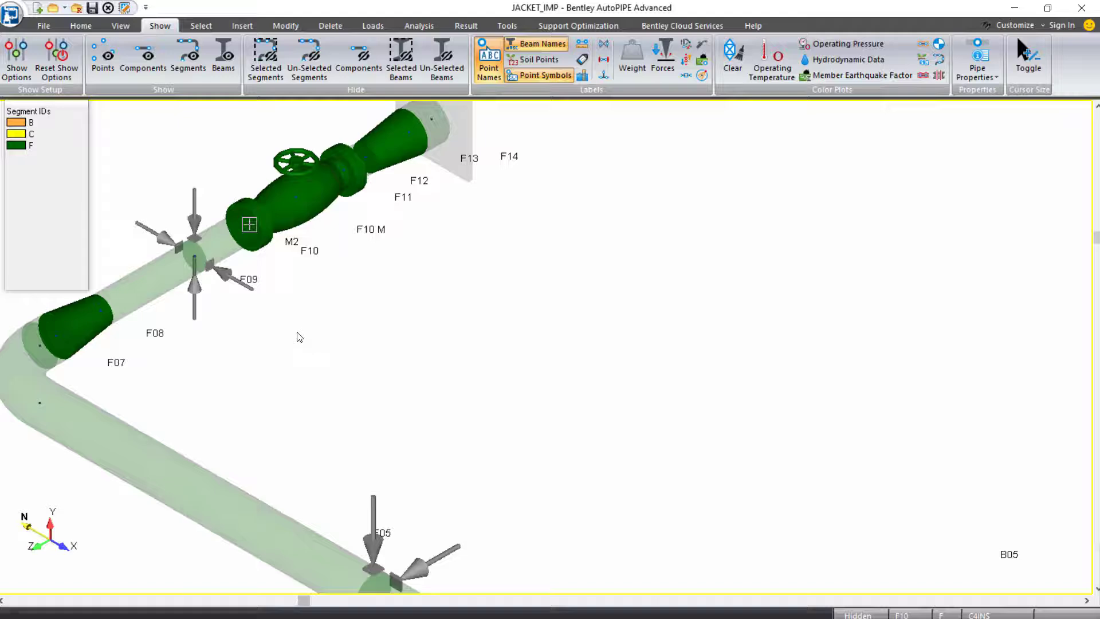
mouse_move(318, 290)
left_mouse_down()
mouse_move(354, 257)
mouse_move(274, 318)
left_mouse_up()
mouse_move(280, 288)
left_mouse_down()
mouse_move(270, 320)
mouse_move(291, 322)
left_mouse_up()
key("Escape")
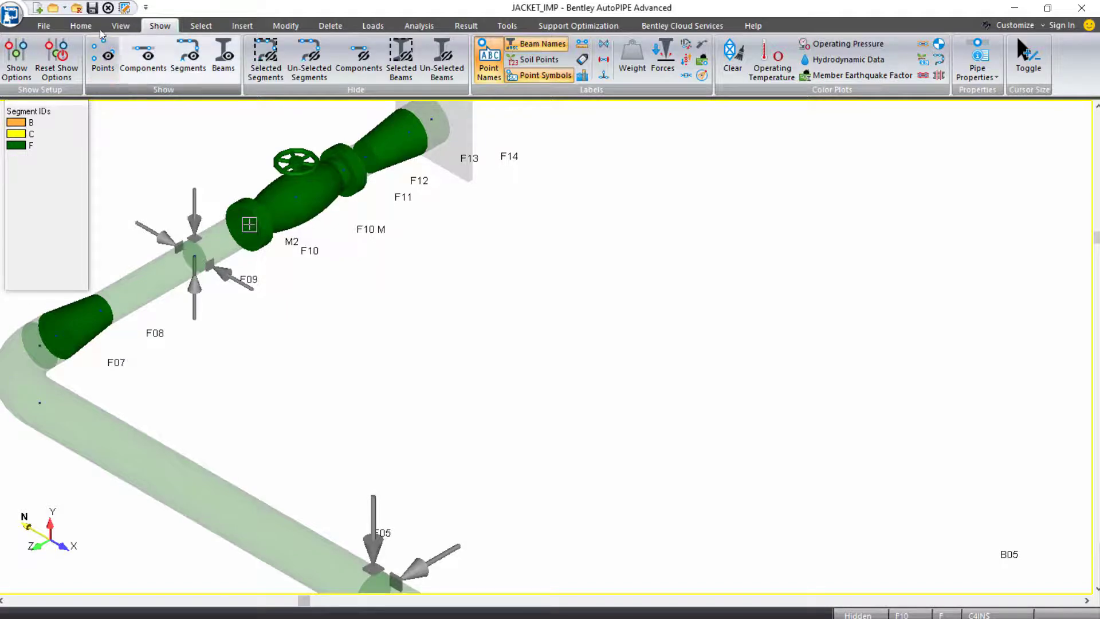
Step: Reverse segment F so its numbering starts at F00 at the far end
left_click(83, 26)
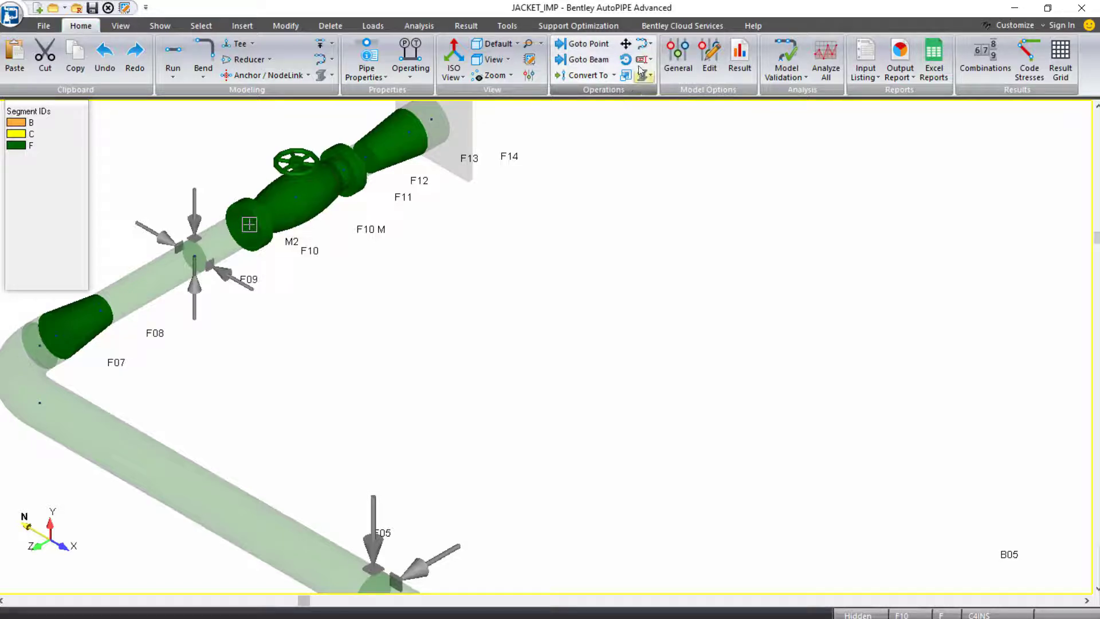
left_click(644, 47)
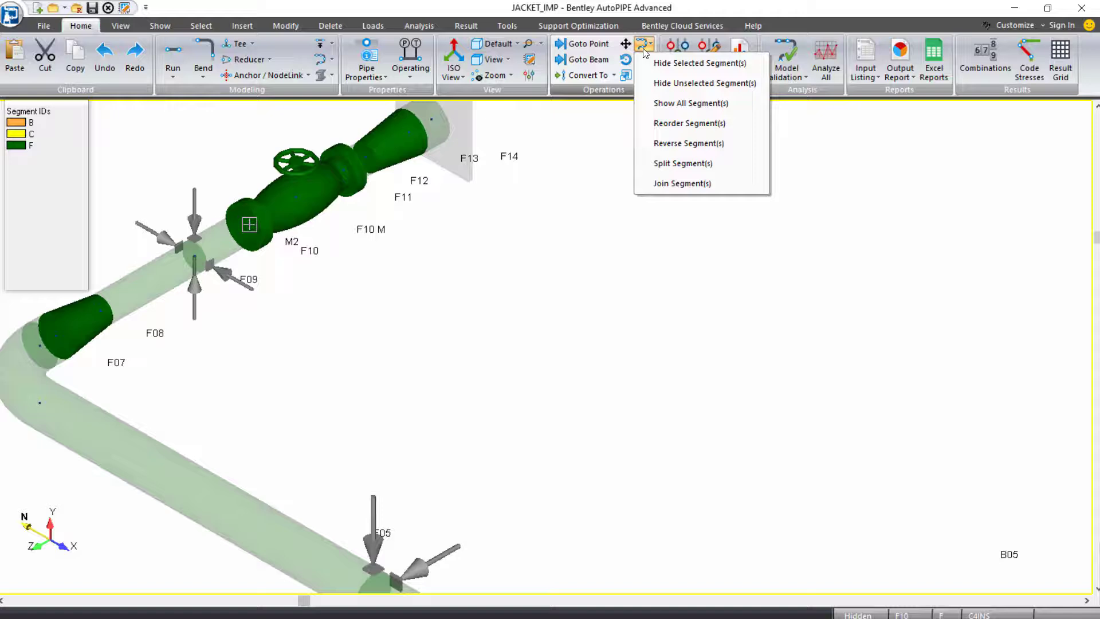
left_click(665, 144)
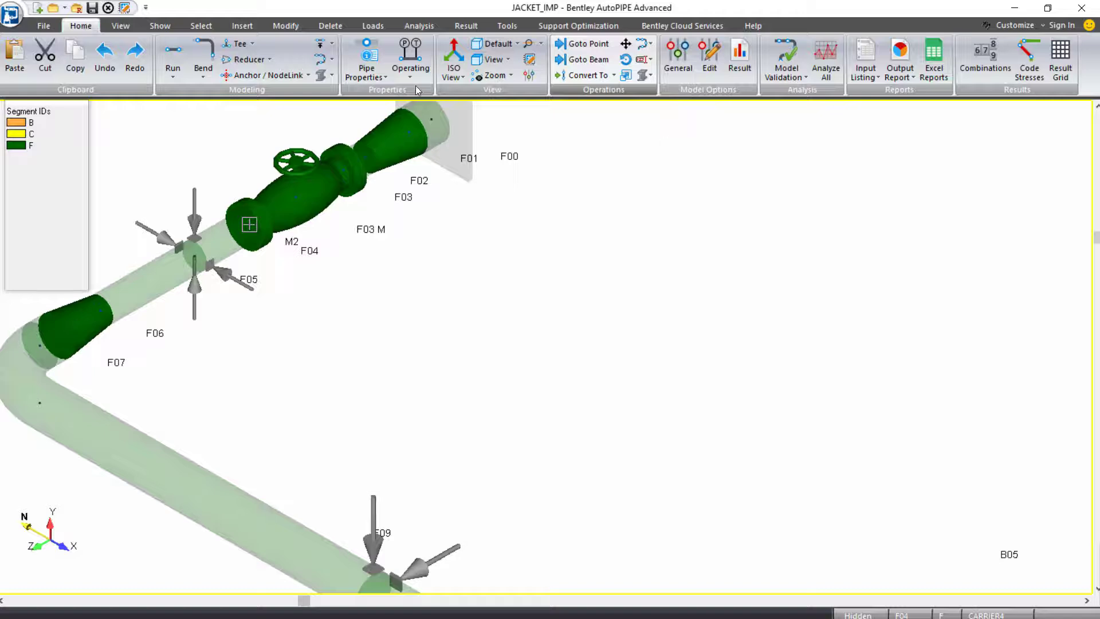
Step: Insert run point F15 at length 0.01 after F04, beside the valve on segment F
left_click(242, 25)
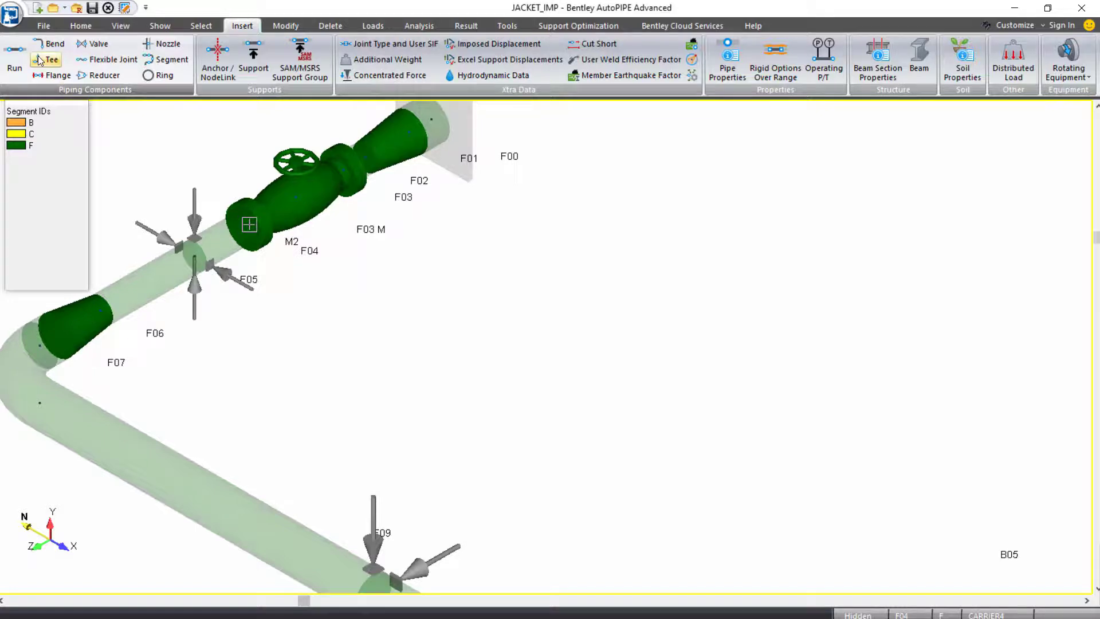
left_click(14, 58)
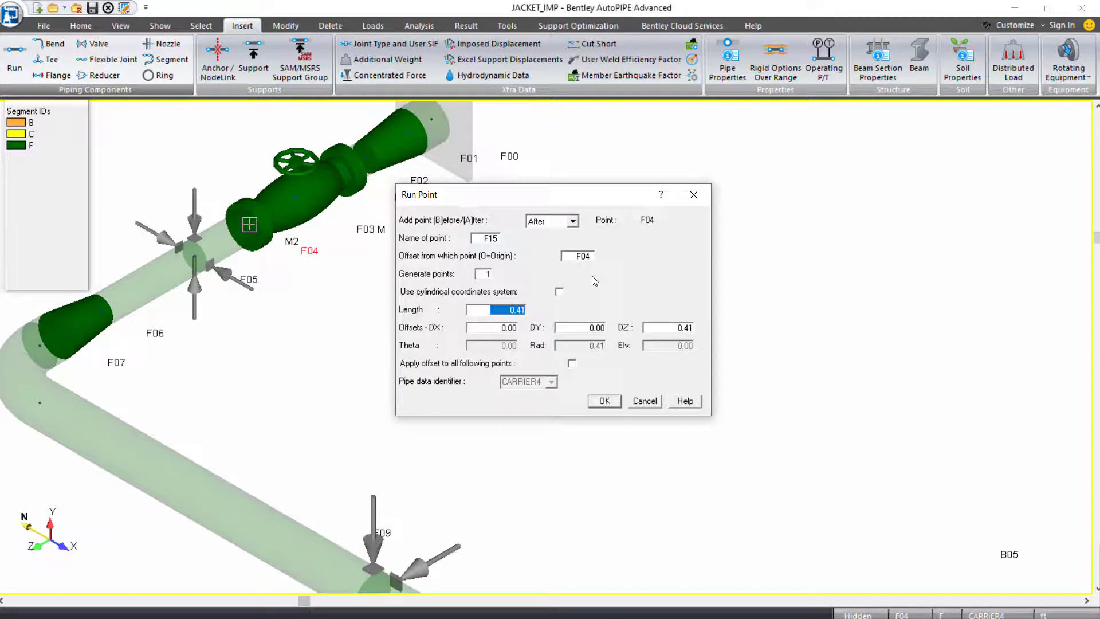
type("0.01")
key("Tab")
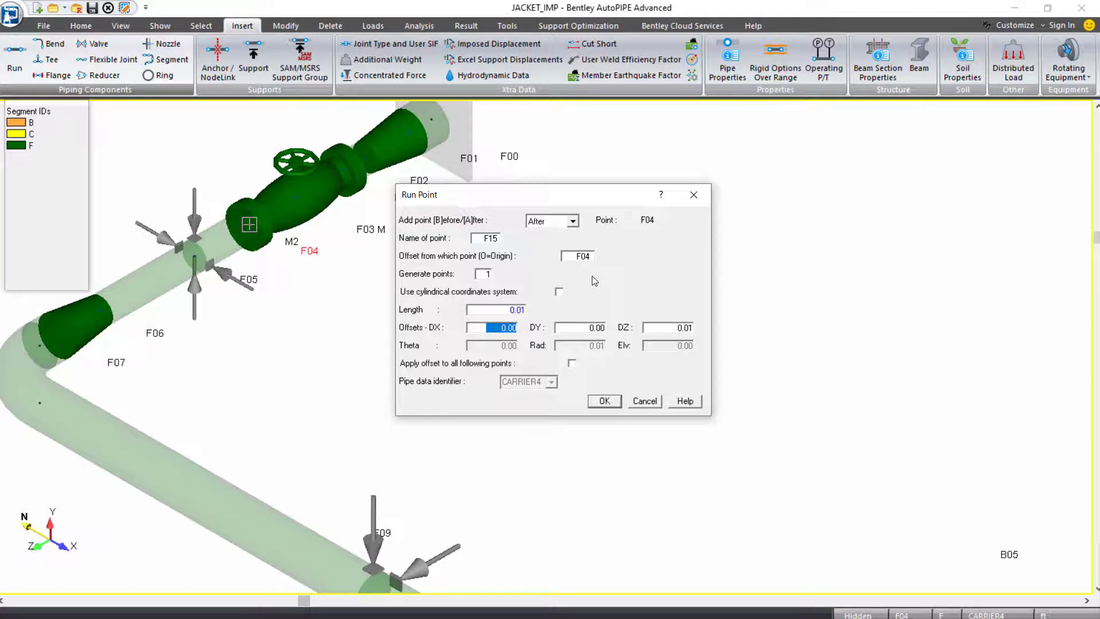
left_click(604, 401)
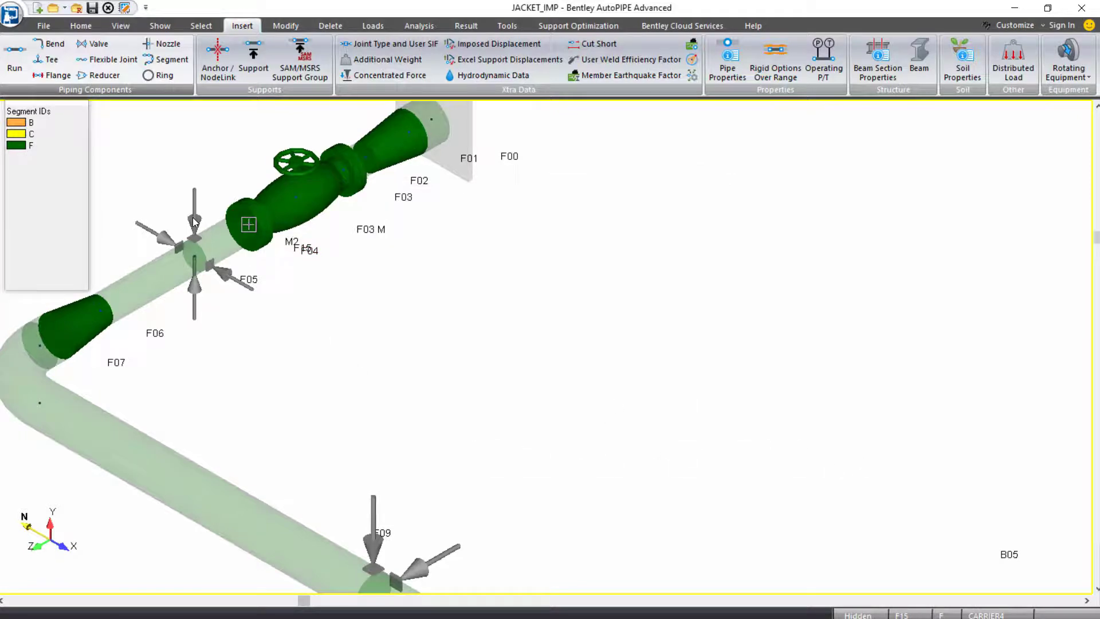
scroll(194, 222, "down", 3)
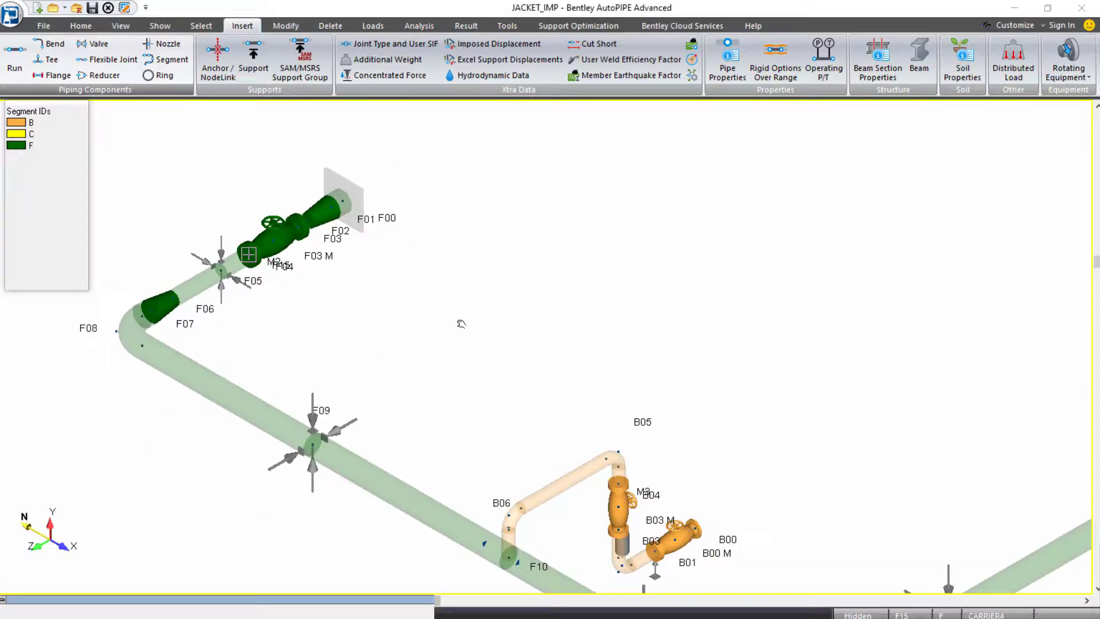
middle_click_drag(461, 324, 422, 261)
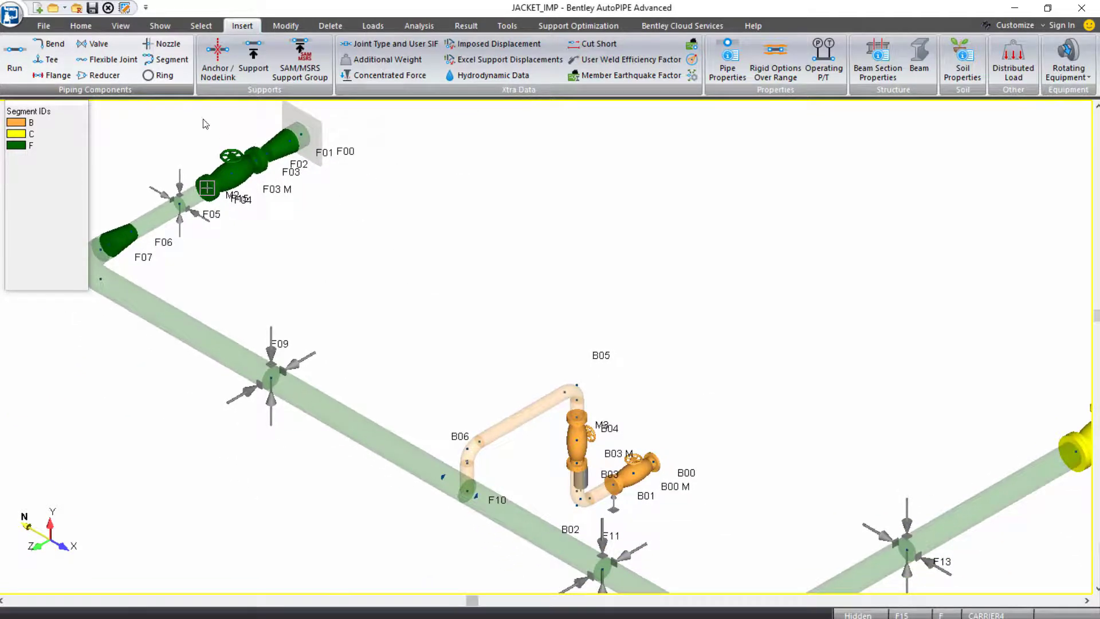
Step: Split segment F at F15, turning the long run into segment G with points G01–G09
left_click(80, 28)
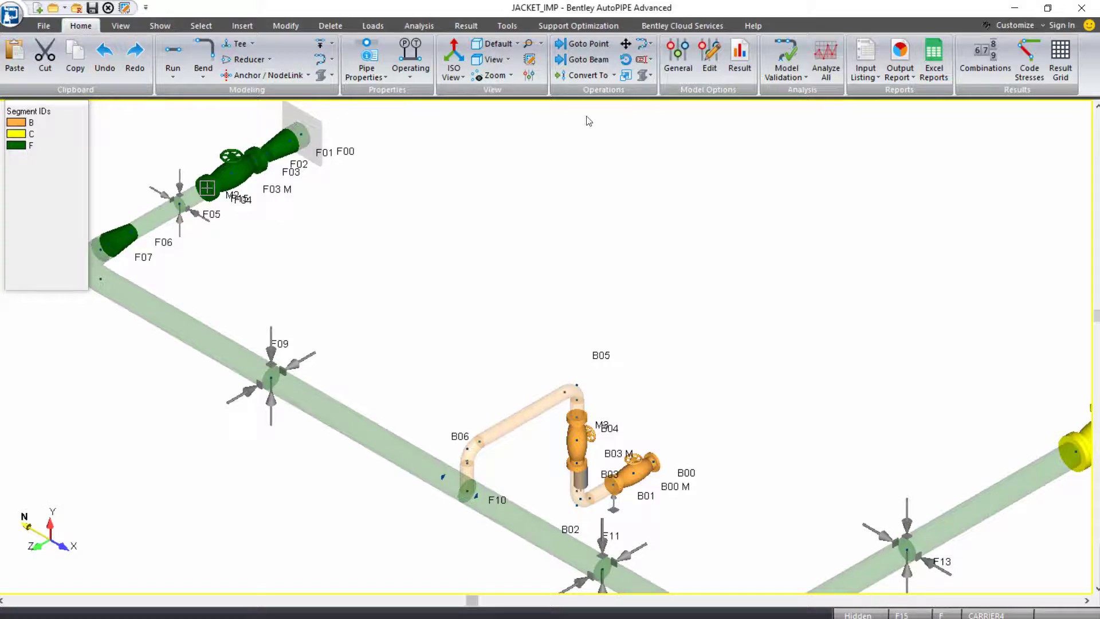
left_click(642, 43)
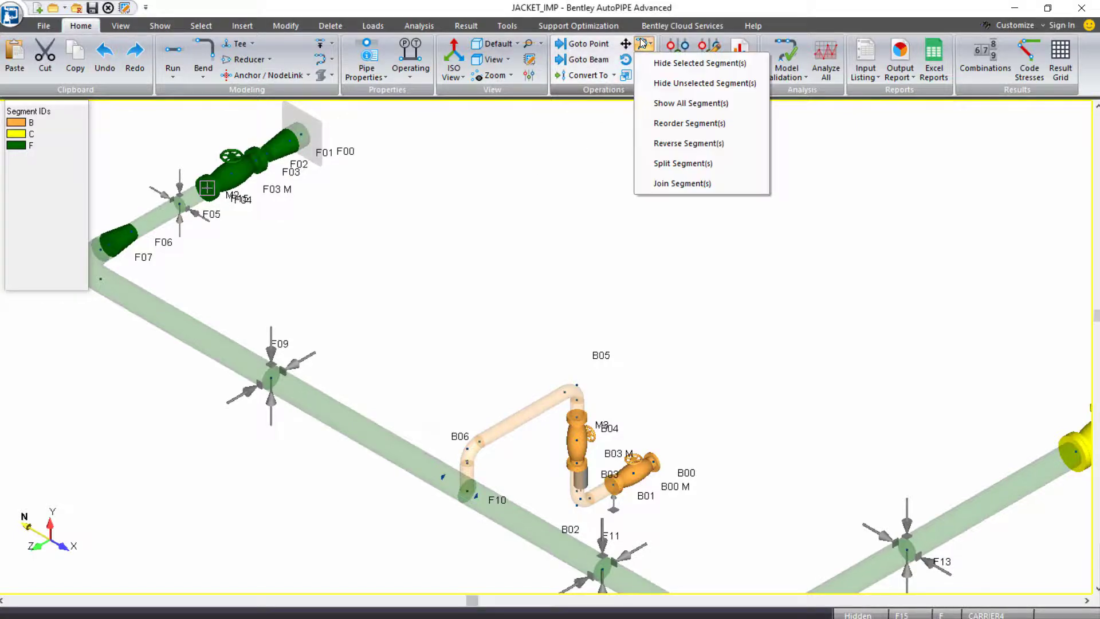
left_click(682, 164)
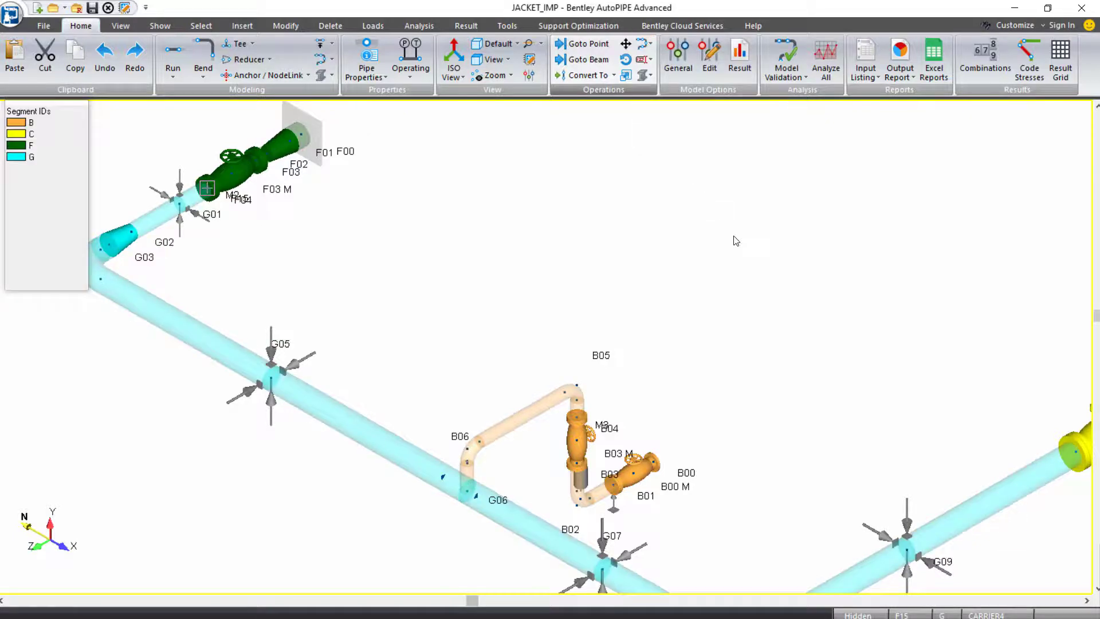
scroll(728, 252, "down", 1)
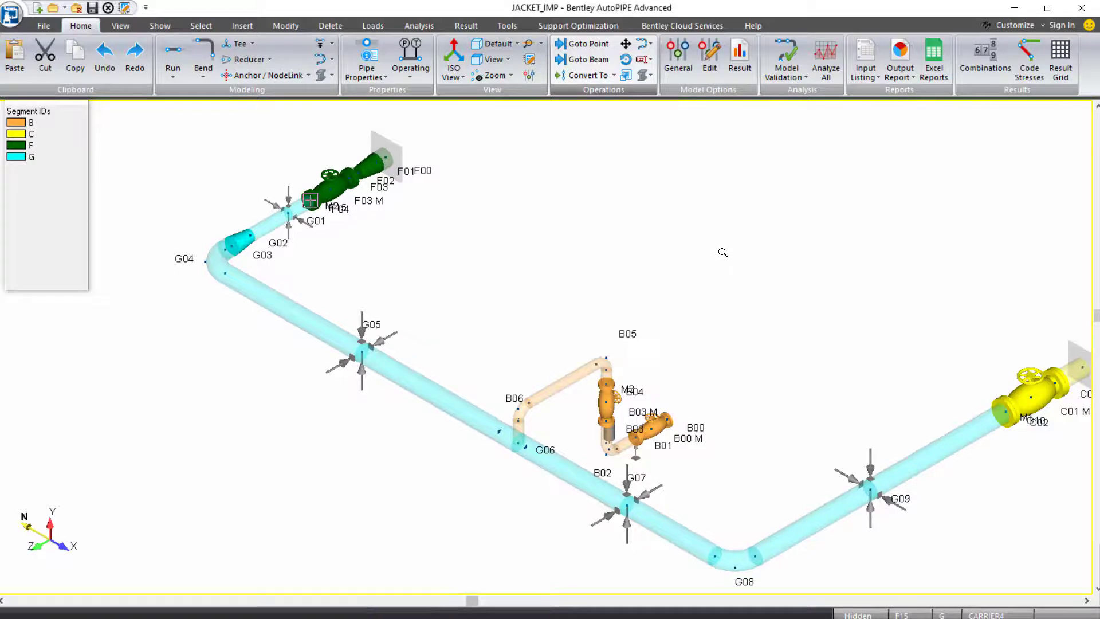
scroll(629, 375, "up", 2)
Step: Add a new run point 0.01 after B04 at the segment B valve
double_click(591, 345)
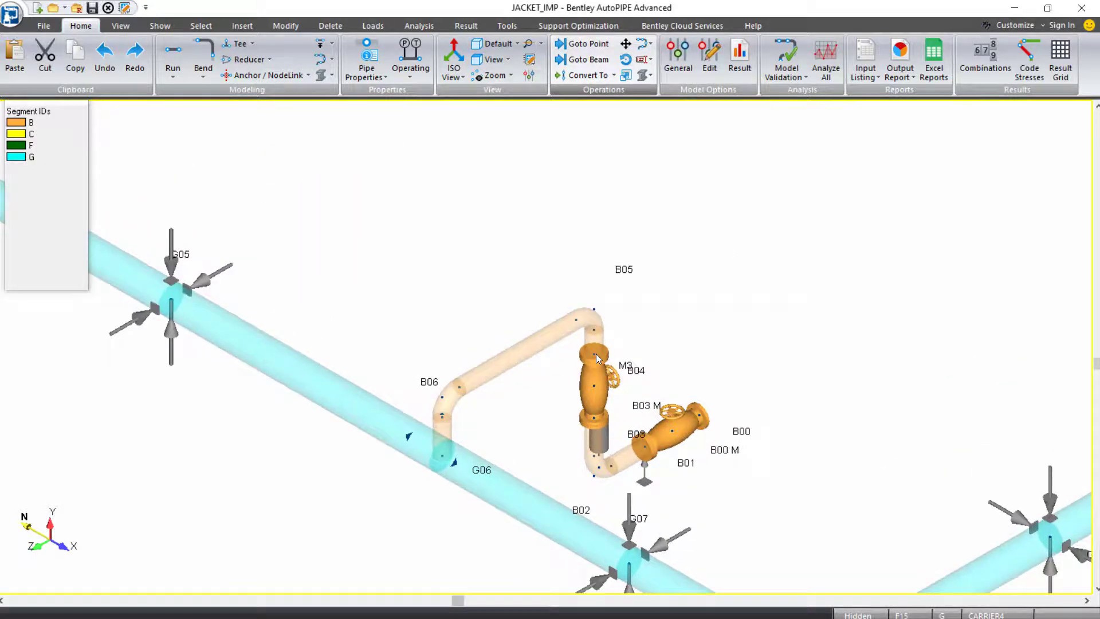
left_click(596, 353)
left_click(249, 25)
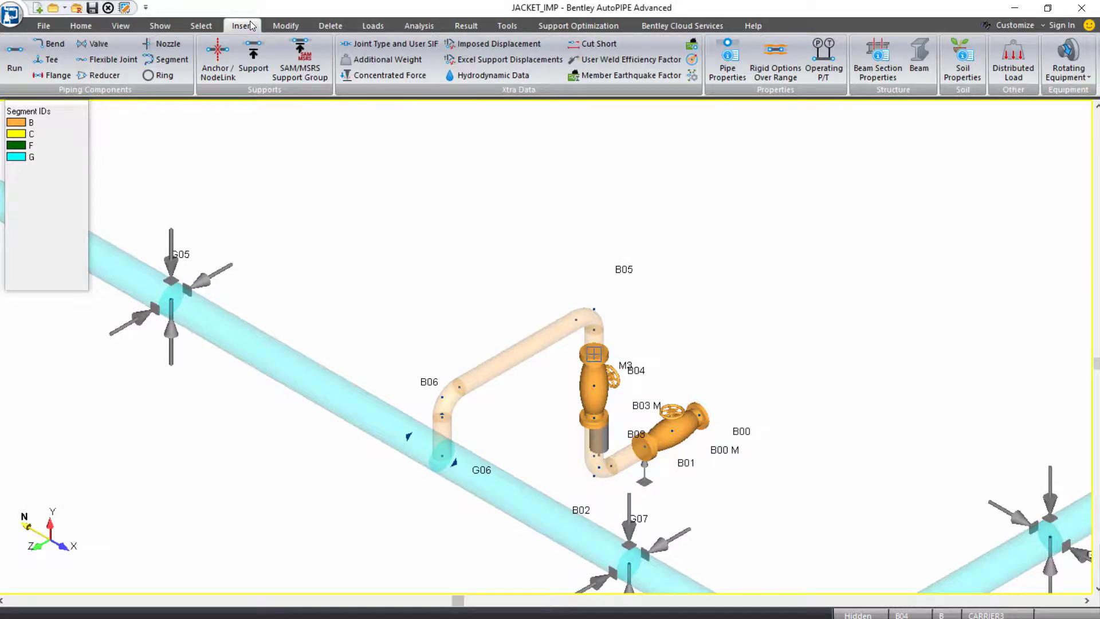
left_click(15, 57)
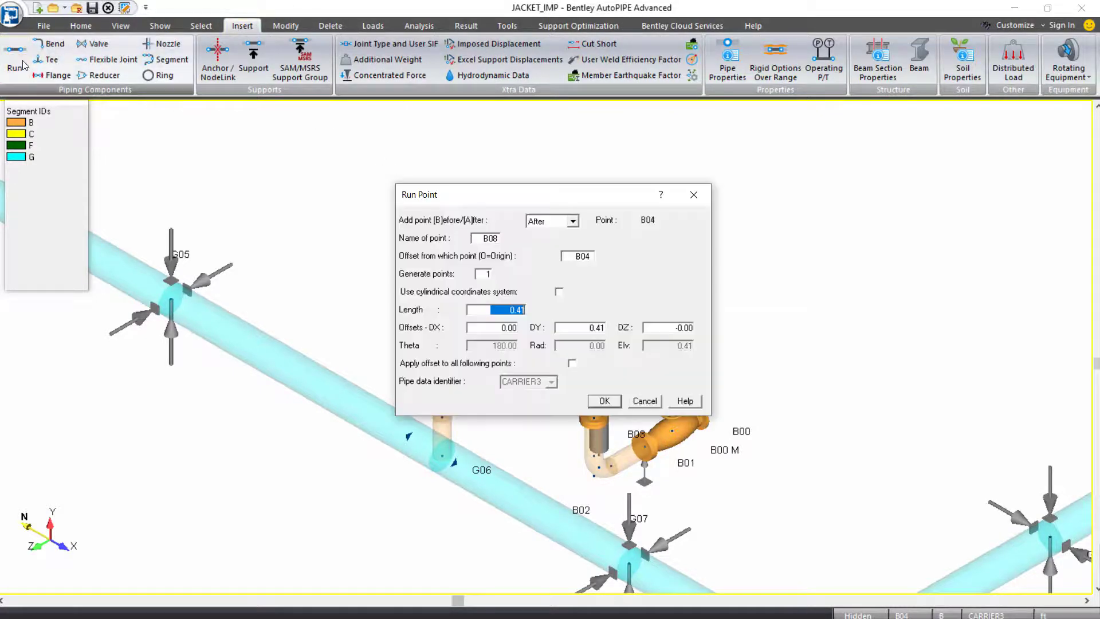
type("0.01")
left_click(605, 401)
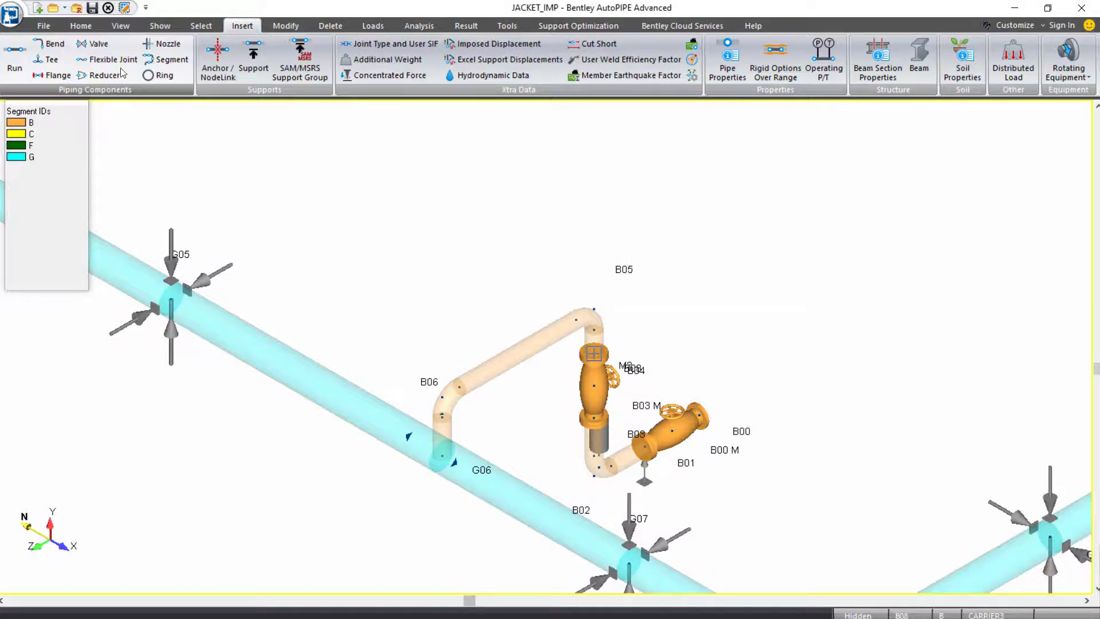
Step: Split the segment at the new point, creating segment H with points H01 and H02
left_click(80, 26)
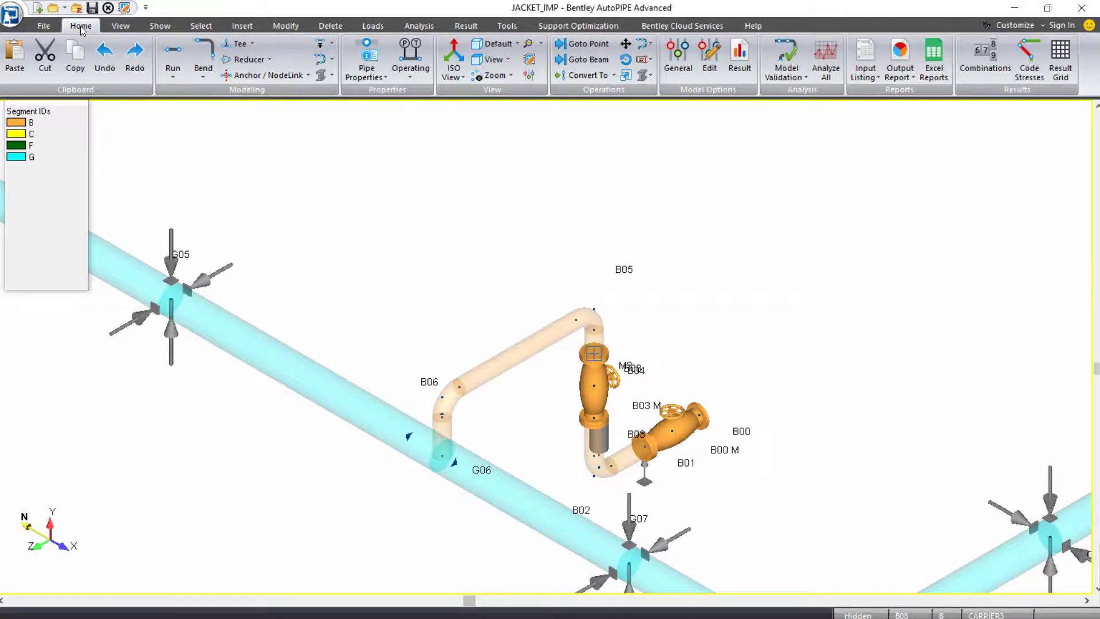
left_click(640, 45)
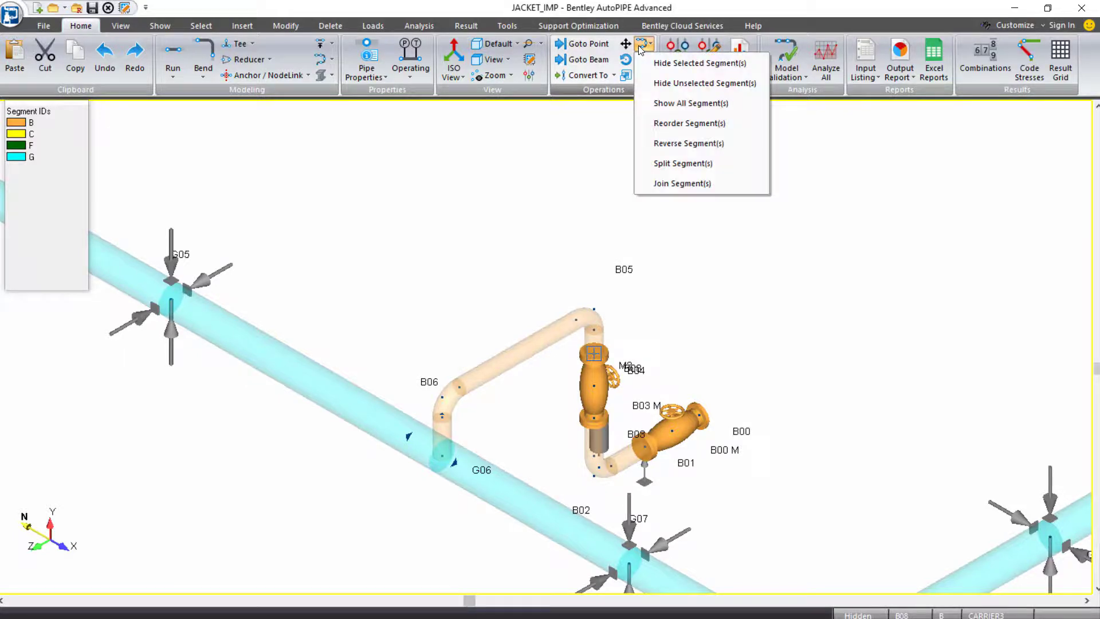
left_click(682, 163)
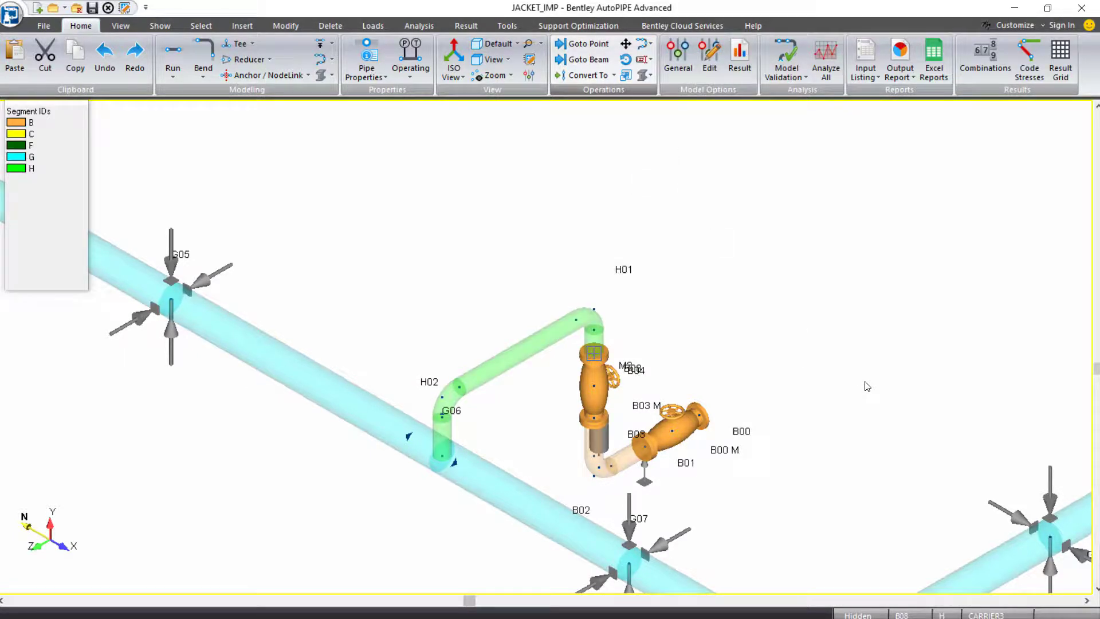
scroll(860, 381, "down", 5)
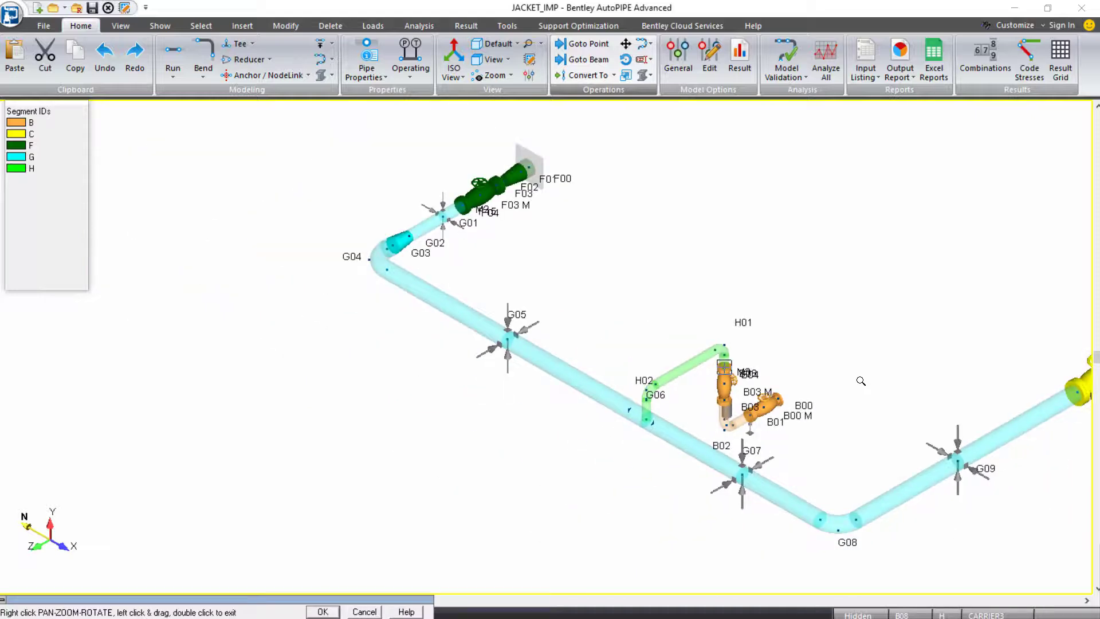
left_click_drag(876, 349, 697, 319)
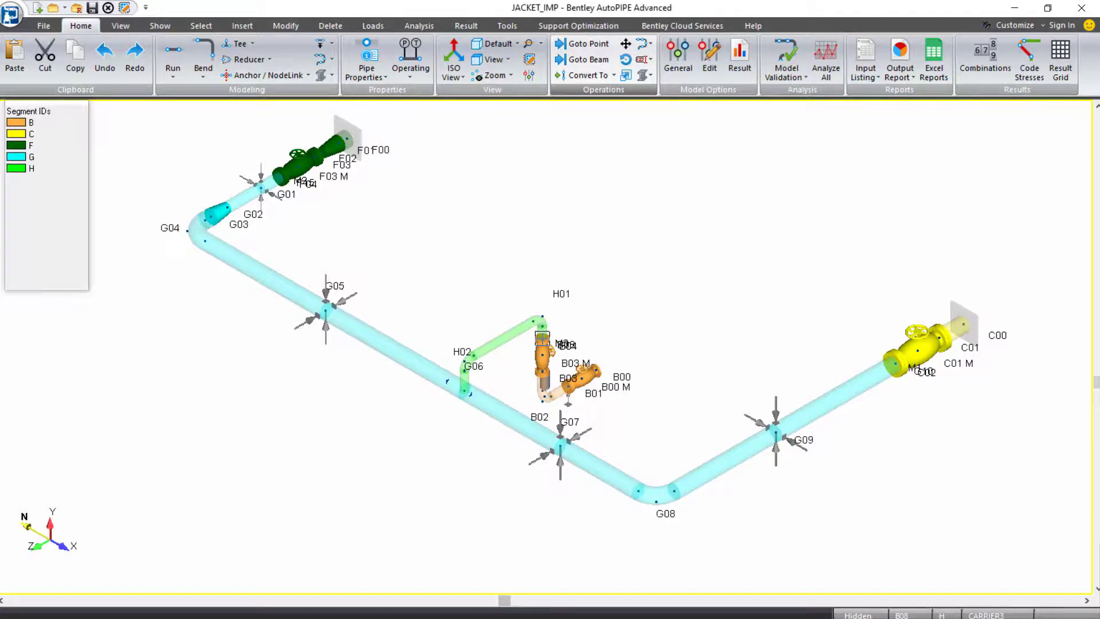
Step: Set buoyancy with water surface elevation 40 and water specific gravity 0.876
left_click(373, 26)
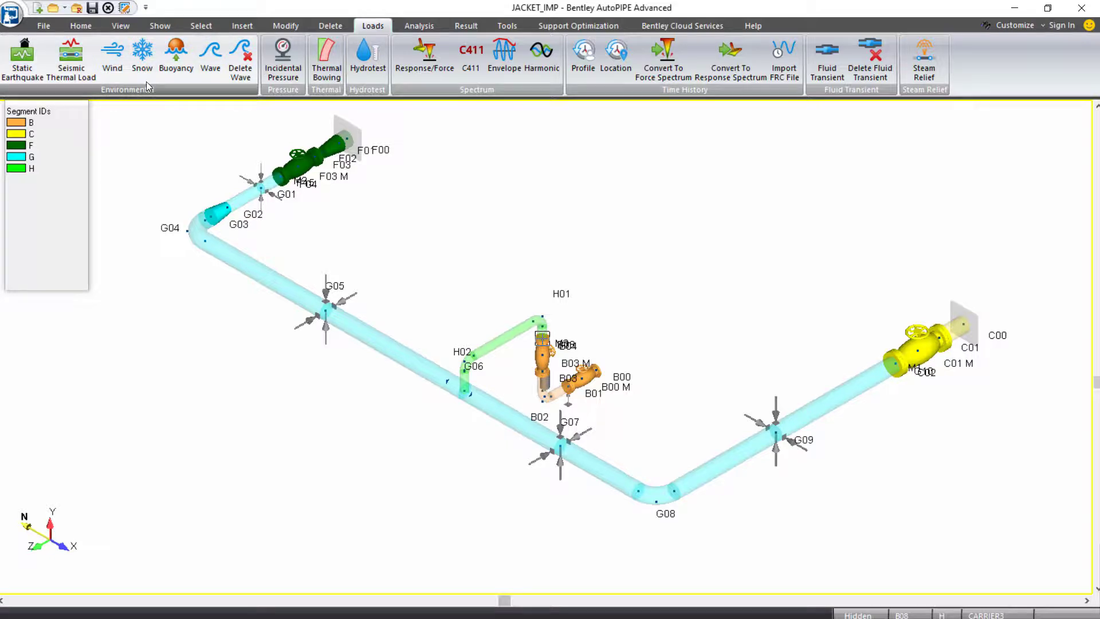
left_click(168, 69)
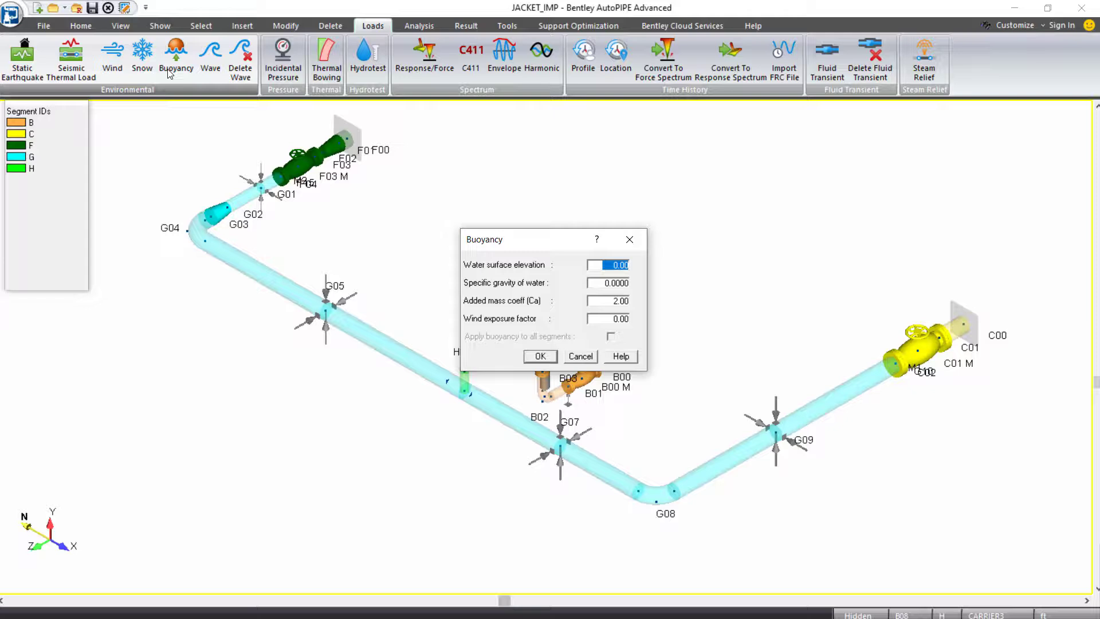
type("40")
key("Tab")
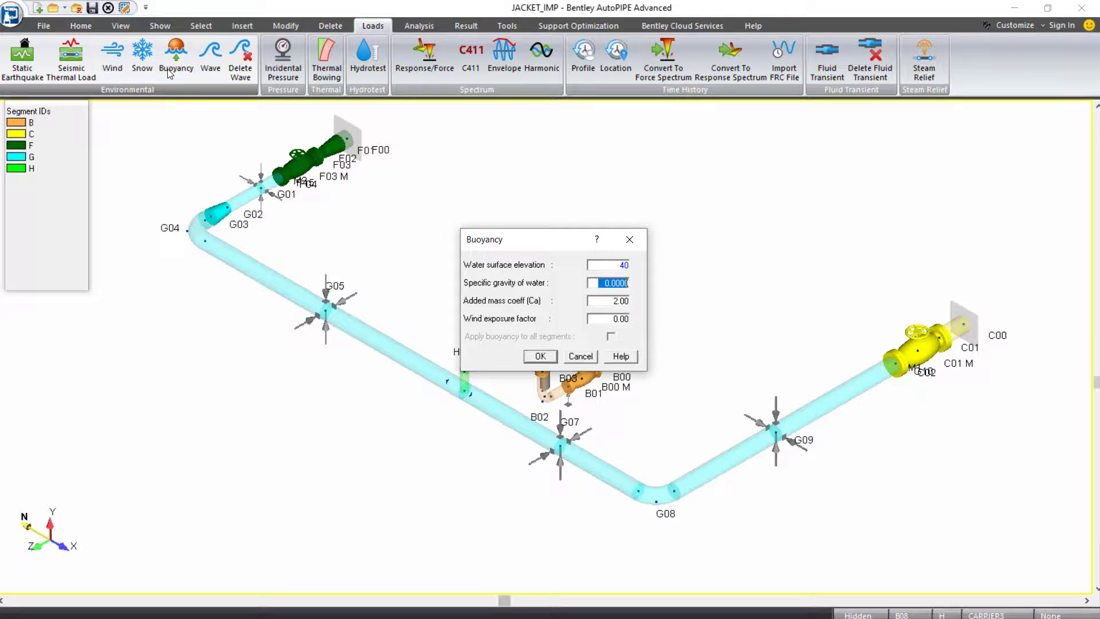
type("0.876")
key("Tab")
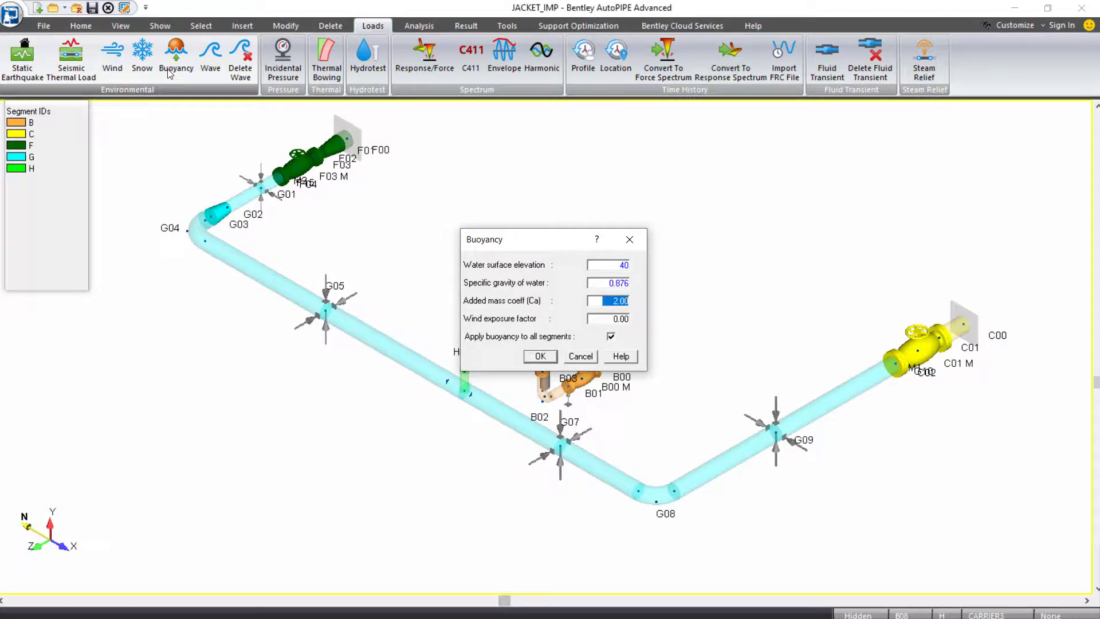
left_click(540, 356)
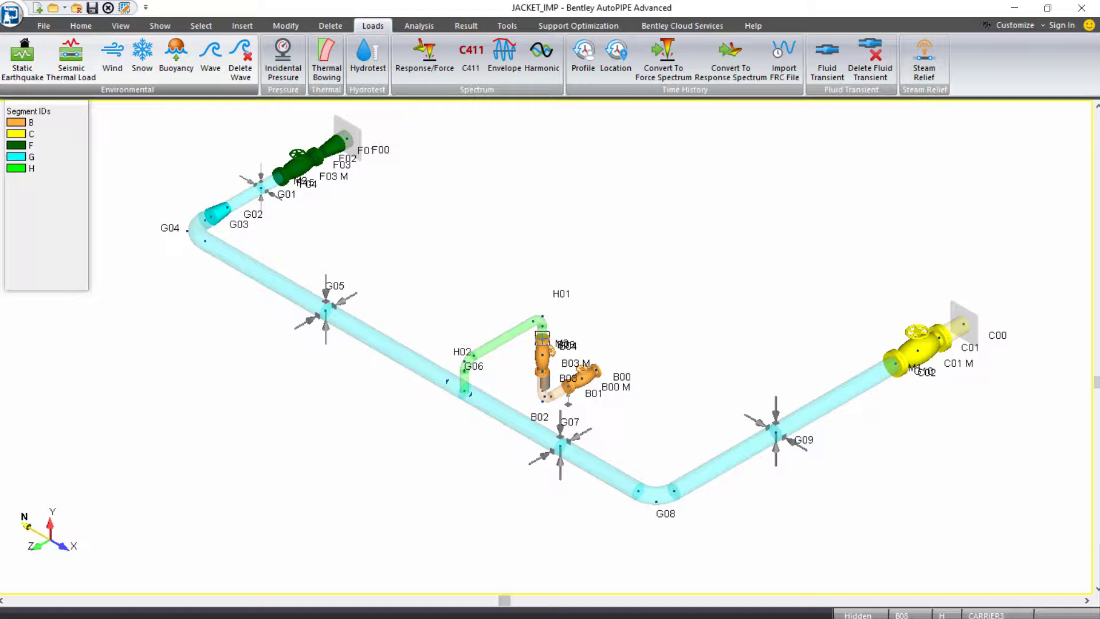
Step: In the Segment data grid, clear Apply Buoyancy for segments B, C, D, E and F
left_click(125, 8)
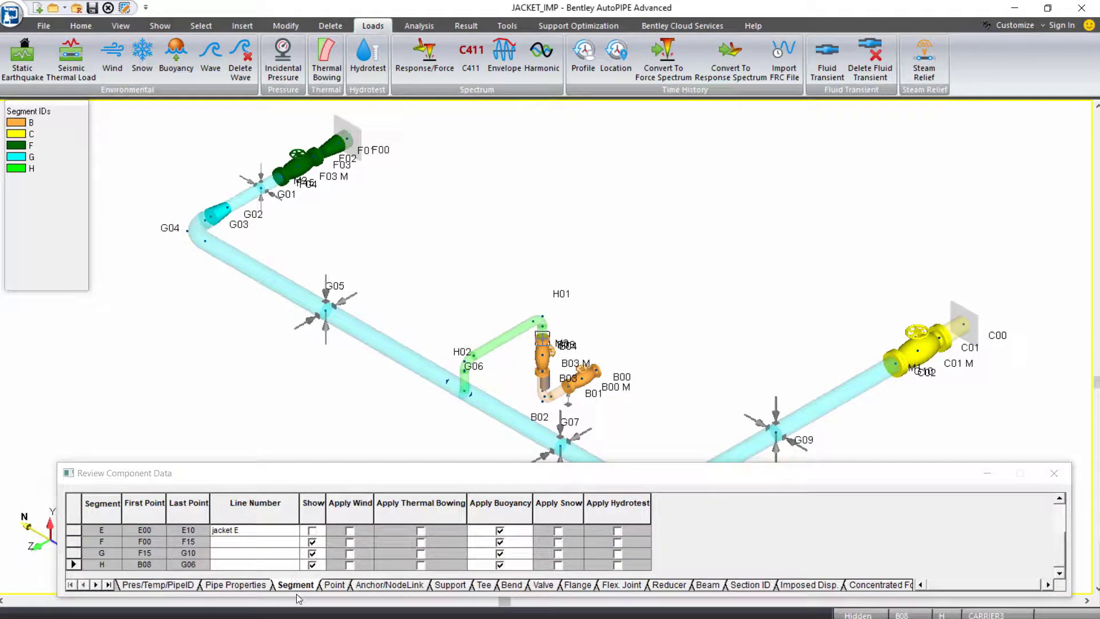
left_click(504, 505)
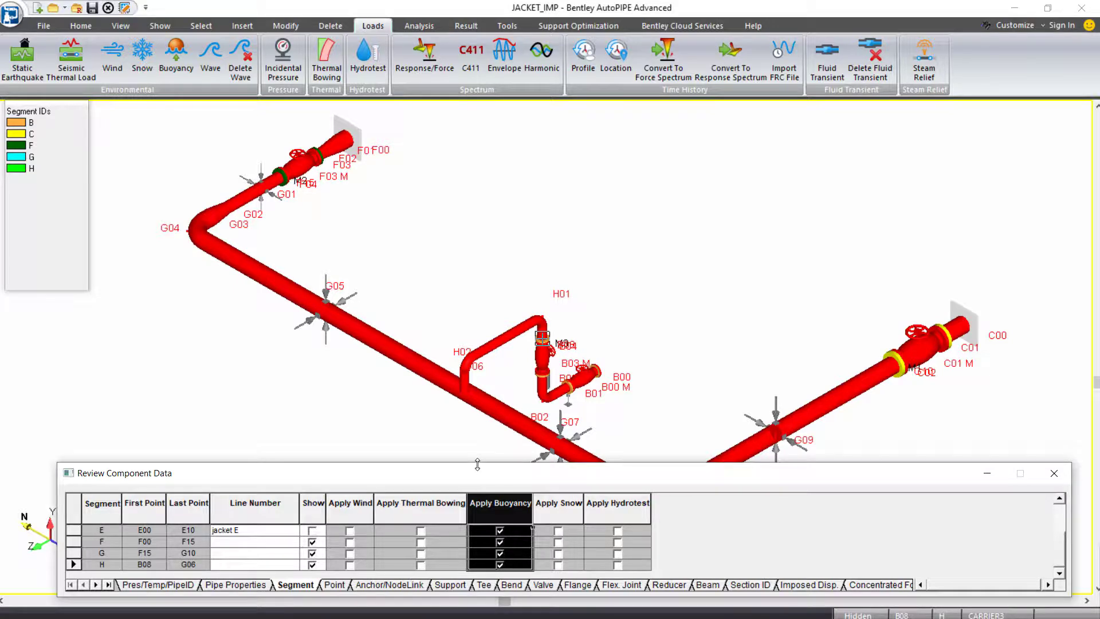
left_click_drag(477, 464, 490, 421)
left_click(500, 488)
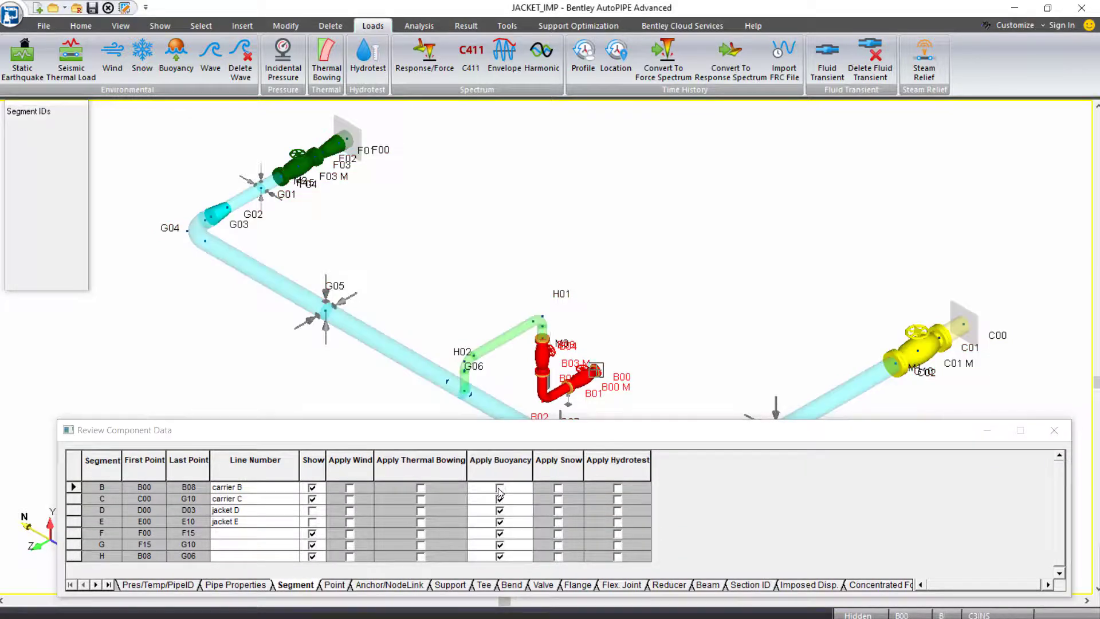
left_click(500, 498)
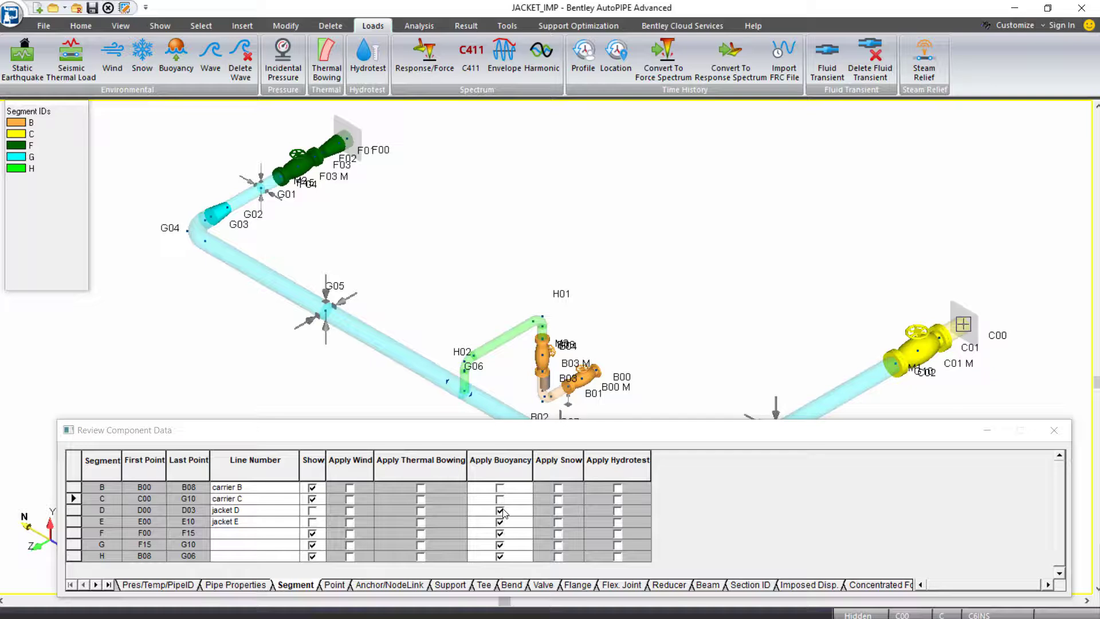
left_click(500, 511)
left_click(500, 522)
left_click(500, 533)
left_click_drag(73, 544, 73, 552)
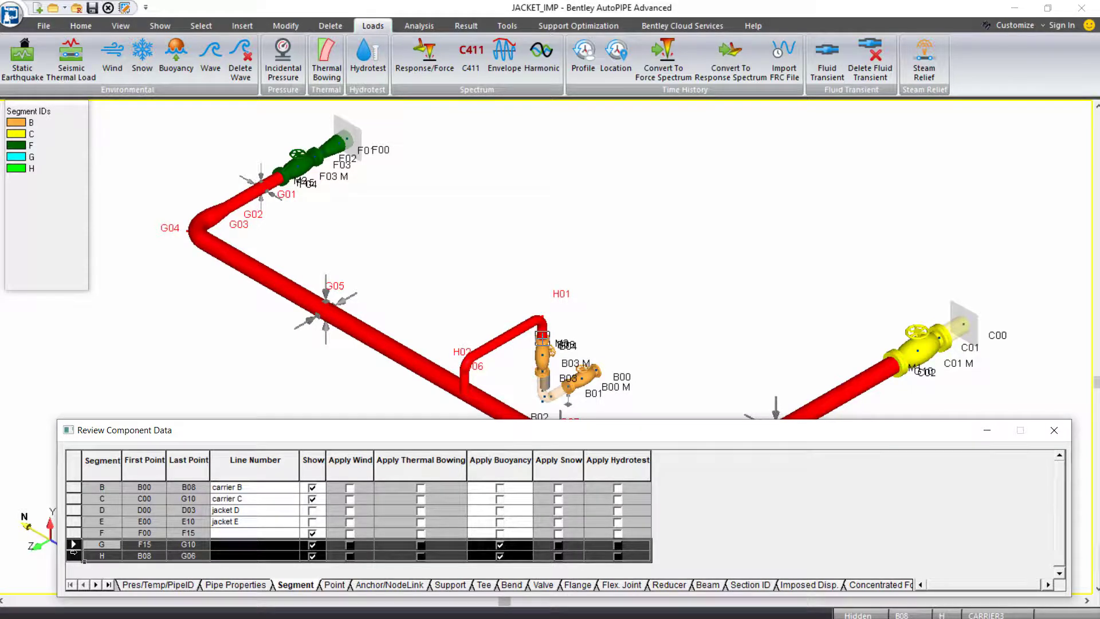
Step: Prefix the B and C line numbers with 'outside' to read 'outside carrier B' and 'outside carrier C'
left_click(238, 533)
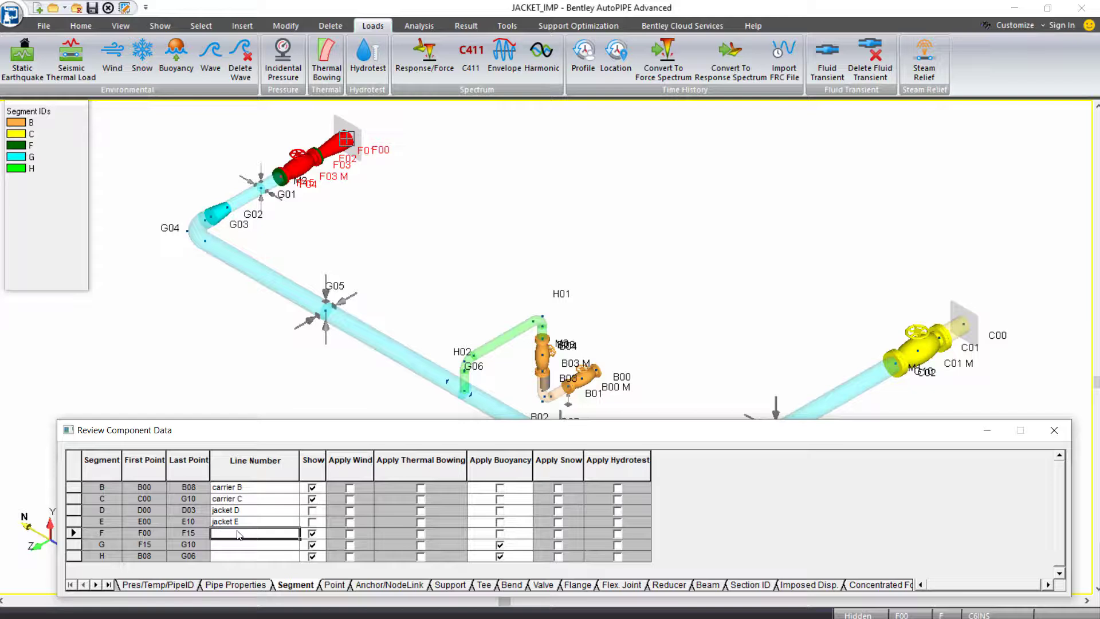
key("Up")
key("Up")
key("Up")
key("Up")
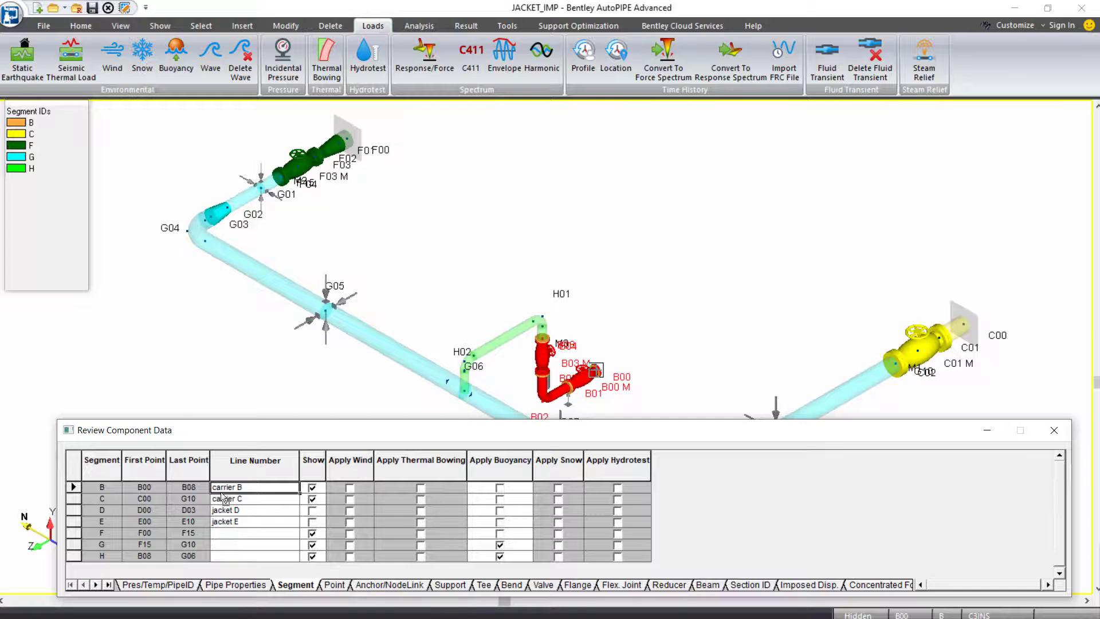
key("F2")
key("Home")
type("outside")
left_click(218, 502)
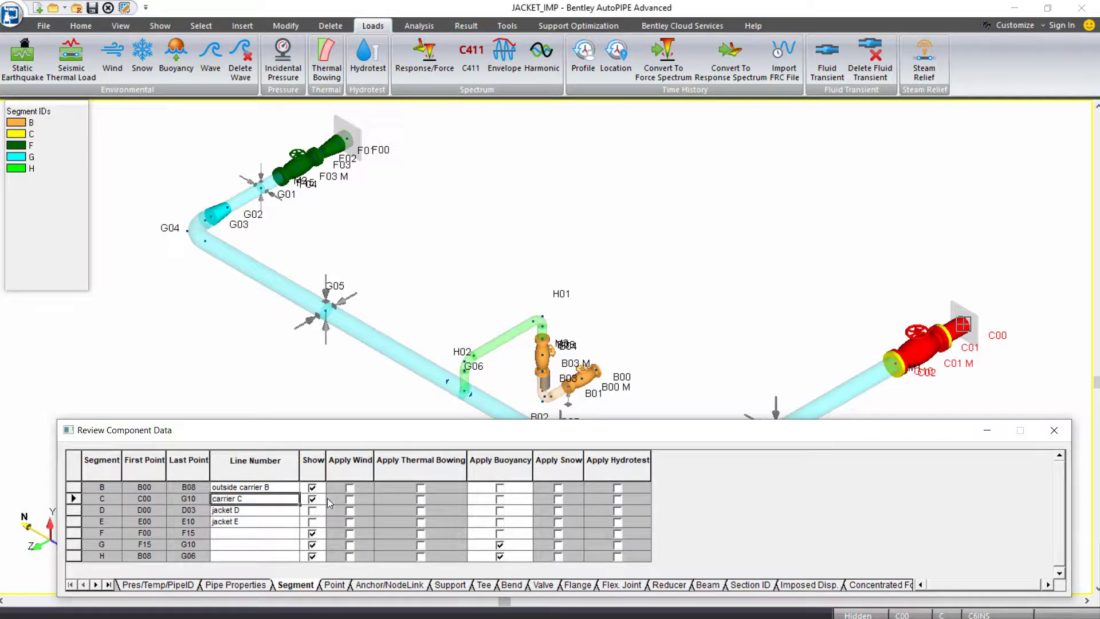
key("F2")
key("Home")
type("outside")
Step: Enter line numbers 'outside carrier F', 'carrier G' and 'carrier H' for segments F, G and H
left_click(239, 534)
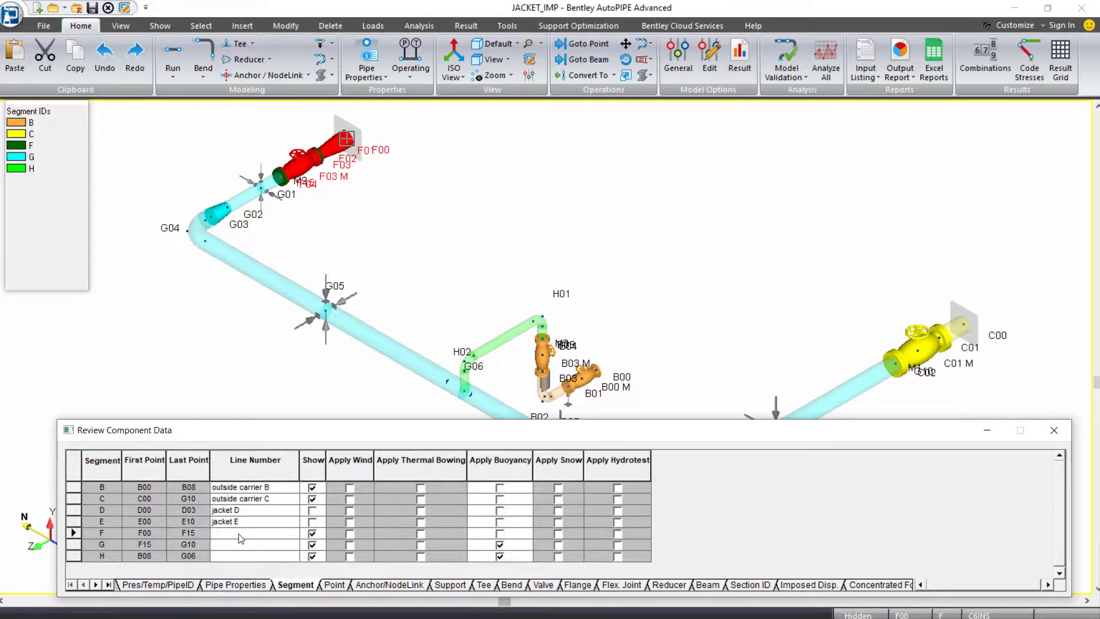
left_click(241, 536)
type("outside carrier F")
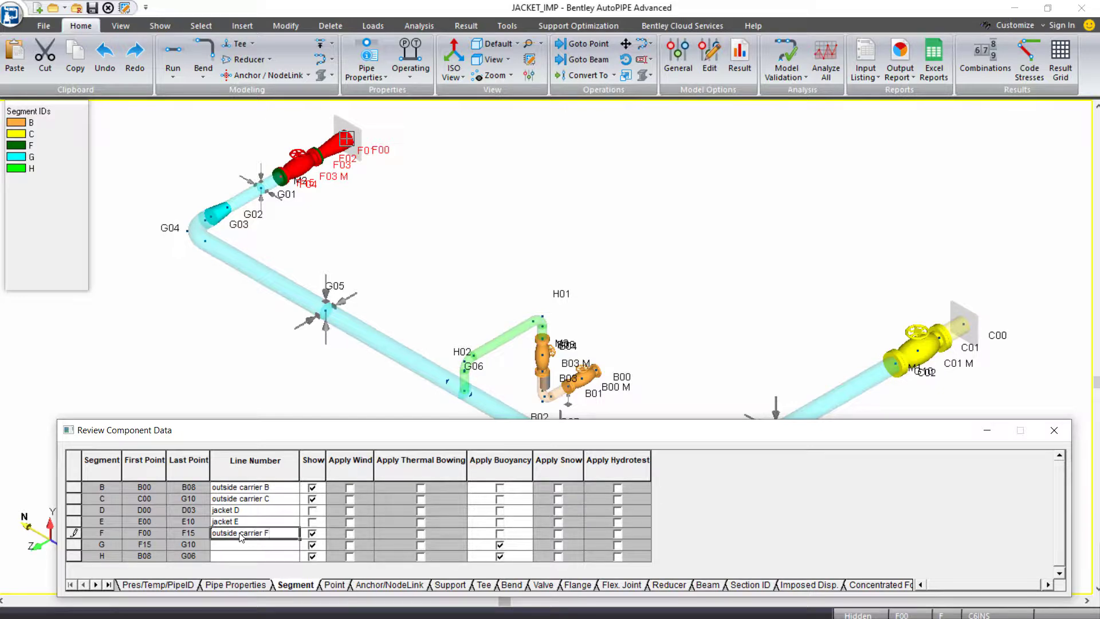
key("Return")
left_click(241, 534)
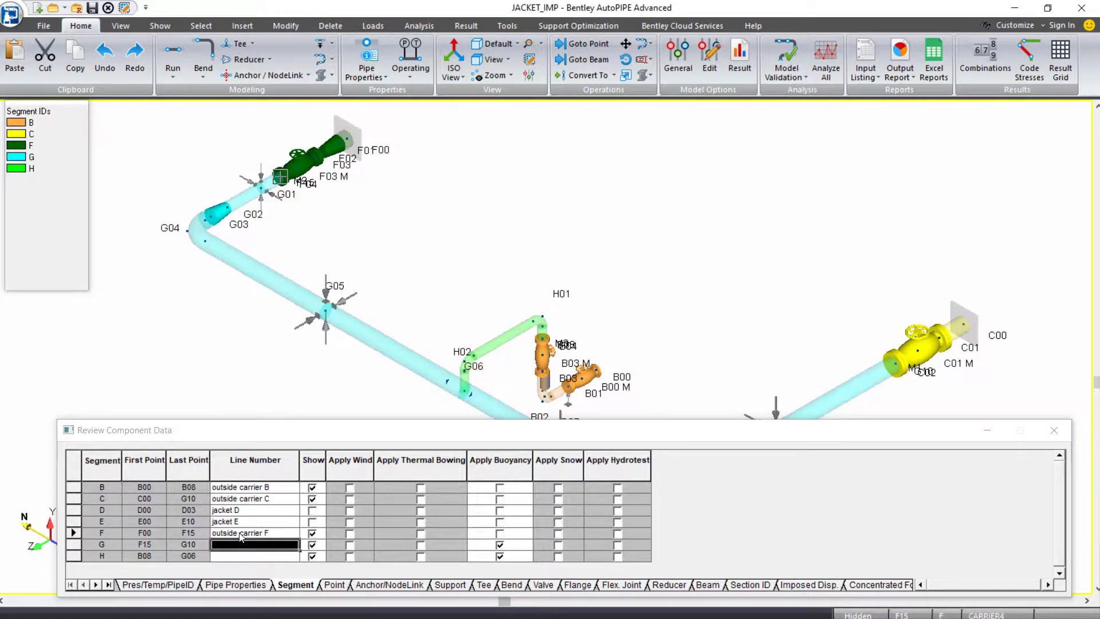
left_click(238, 548)
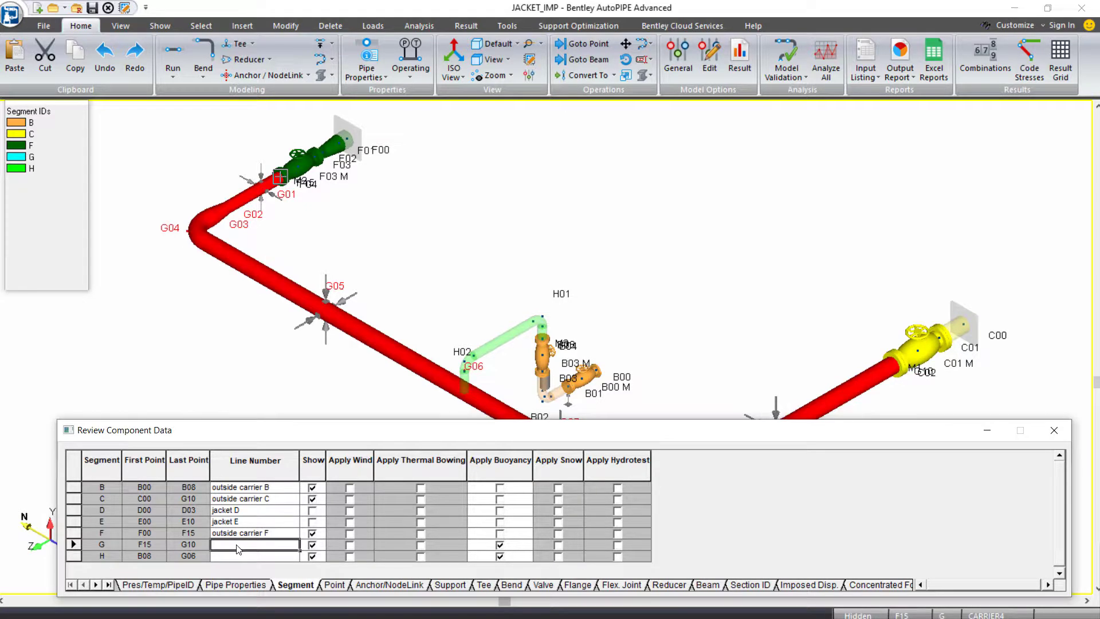
type("carrier G")
left_click(225, 556)
type("carrier")
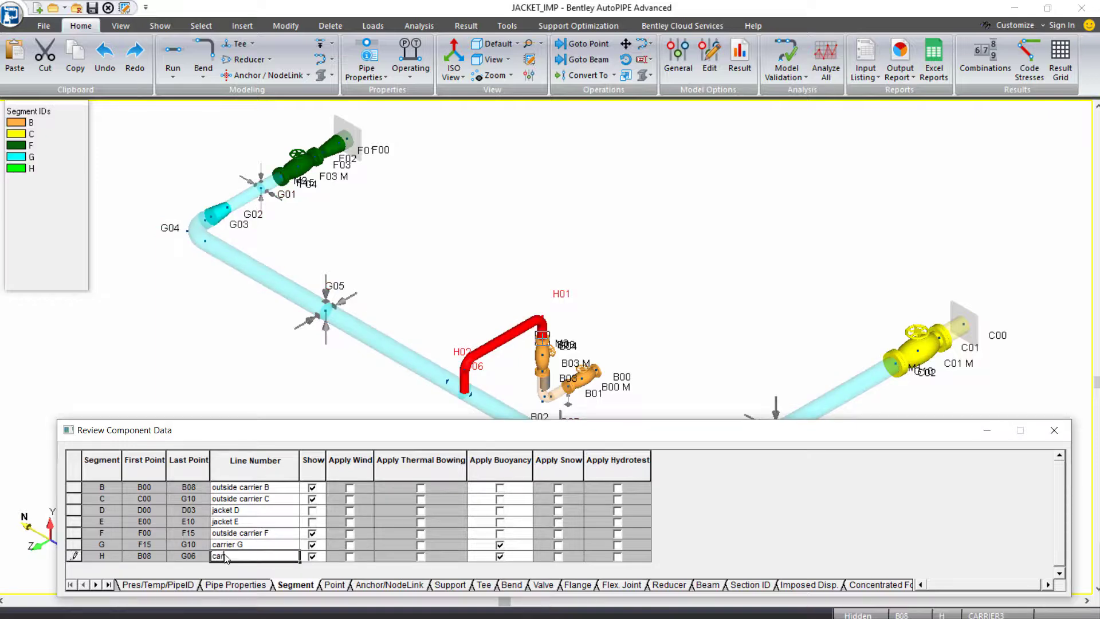
type(" H")
Step: Close the data grid, reset show options, and display all segments including jackets D and E
left_click(1054, 429)
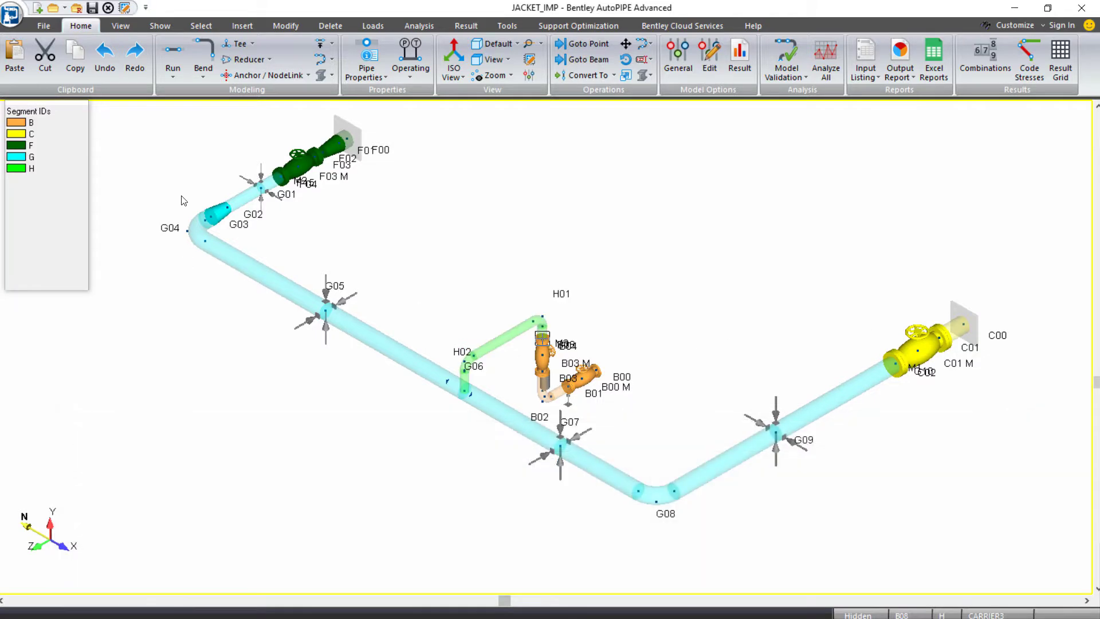
left_click(167, 29)
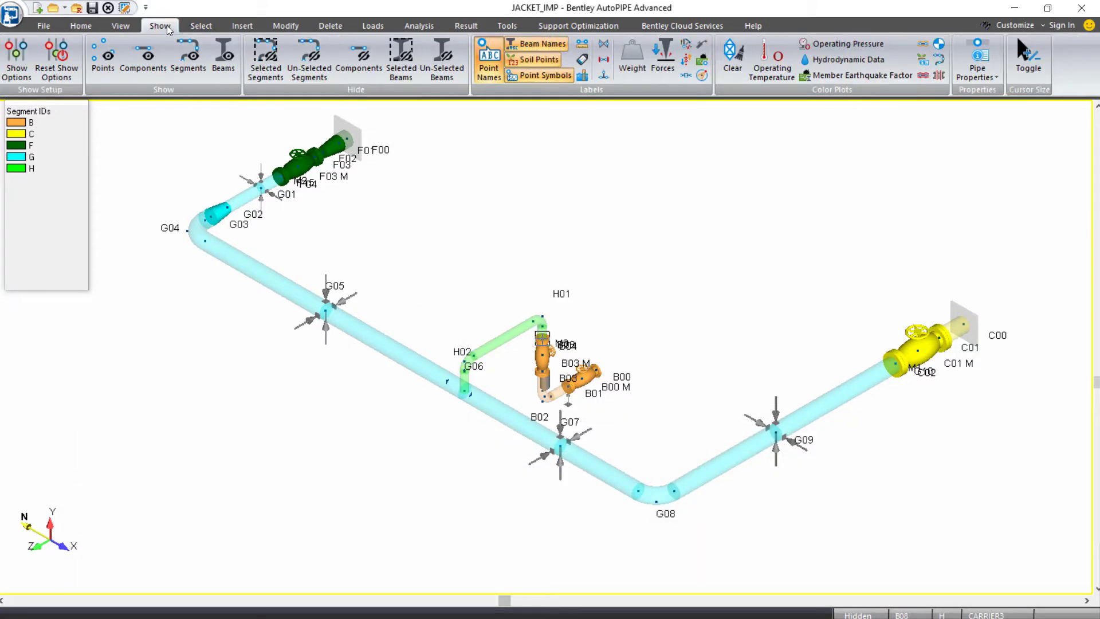
left_click(60, 60)
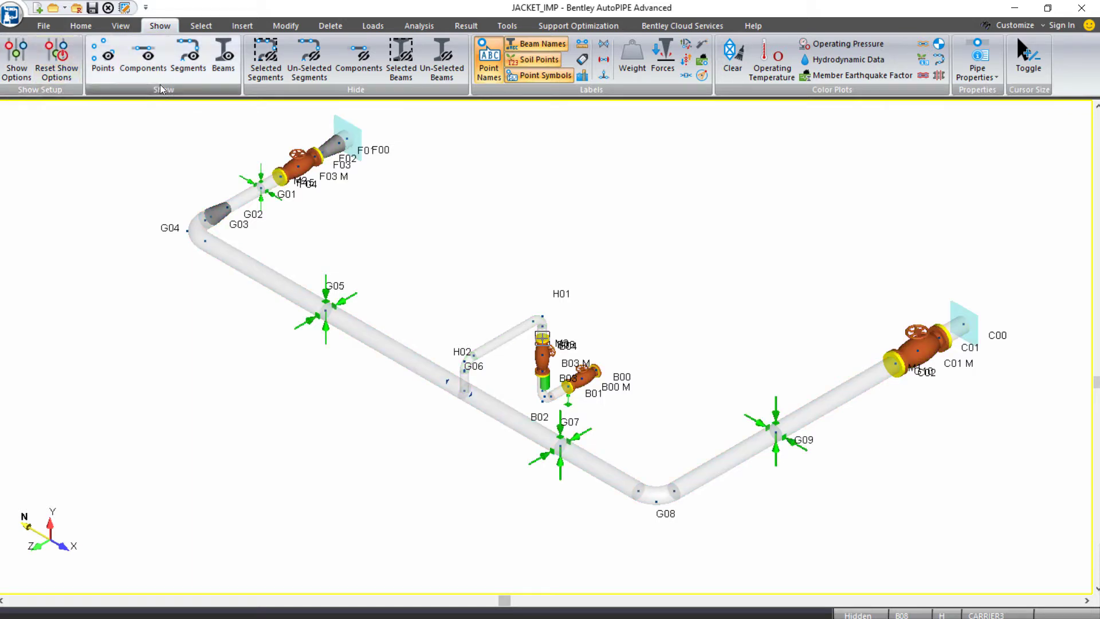
left_click(189, 57)
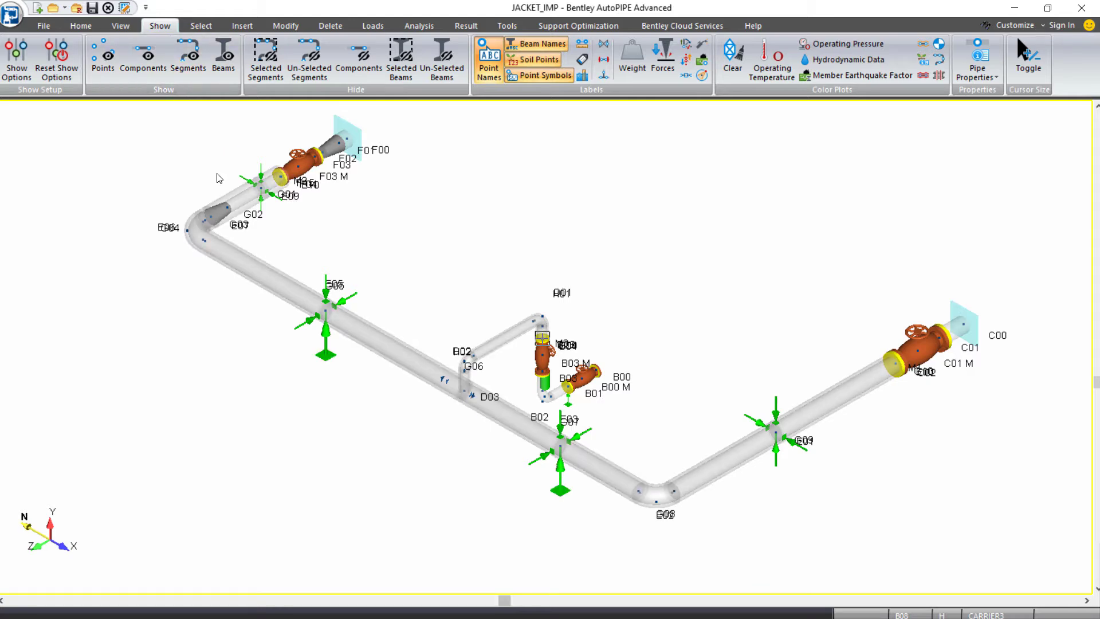